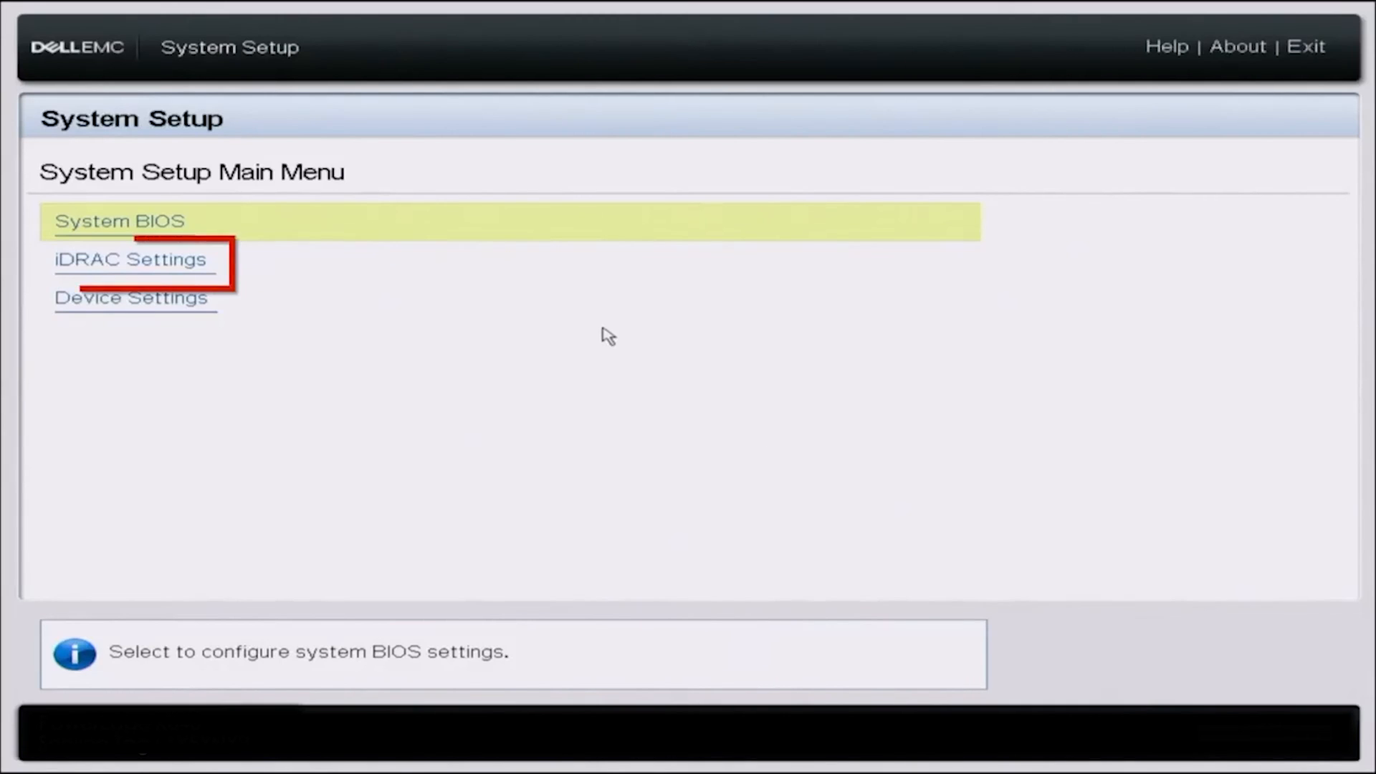
pyautogui.click(640, 276)
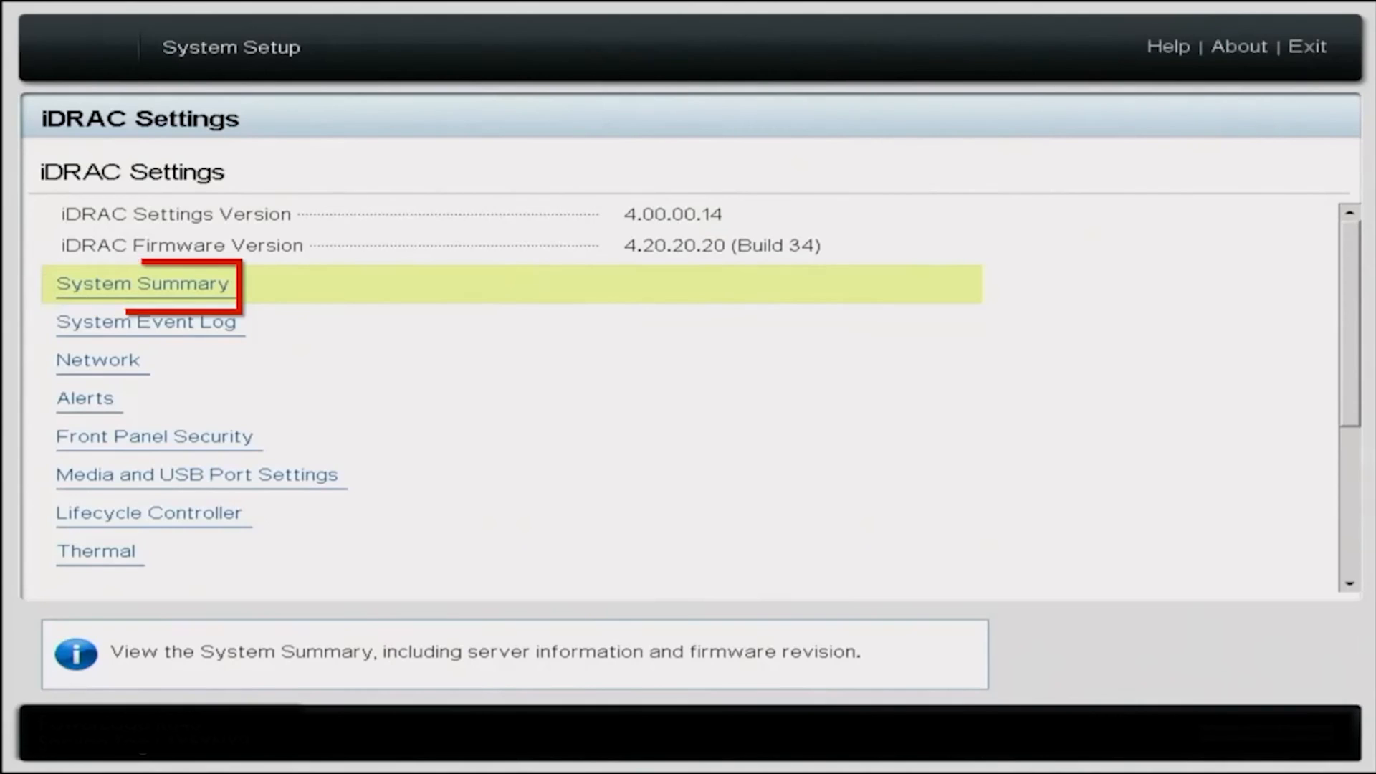
pyautogui.press('Return')
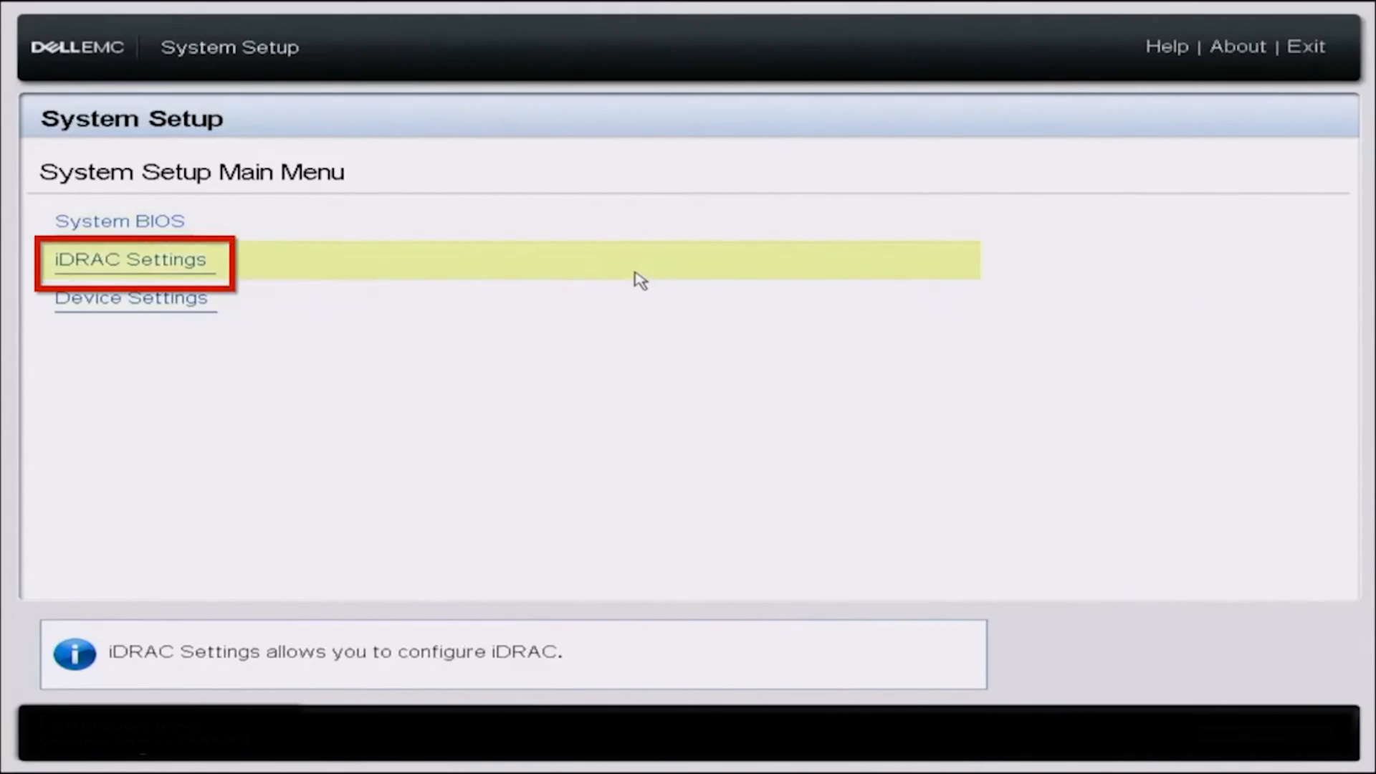
# Set Enable DHCP to Enabled under iDRAC Settings > Network > IPv4 Settings
pyautogui.click(638, 281)
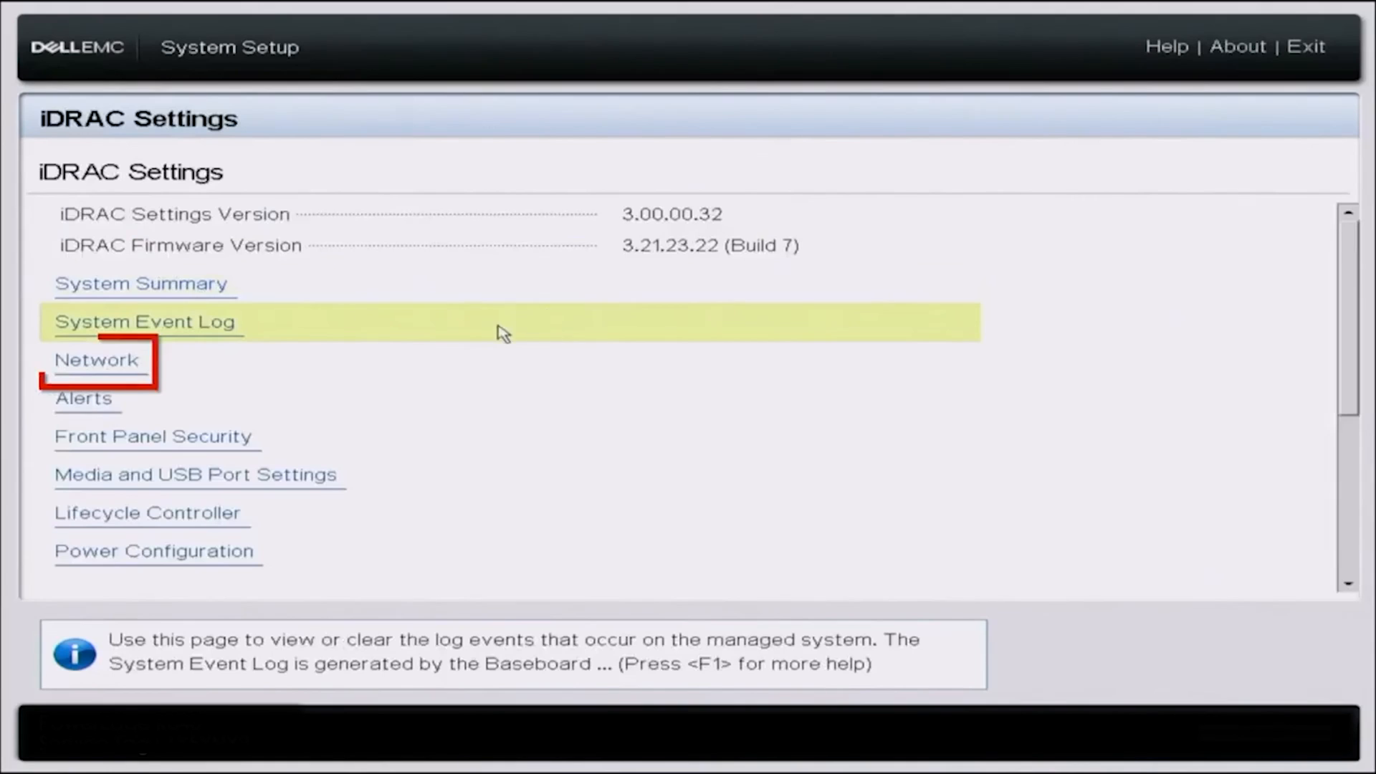
pyautogui.click(294, 364)
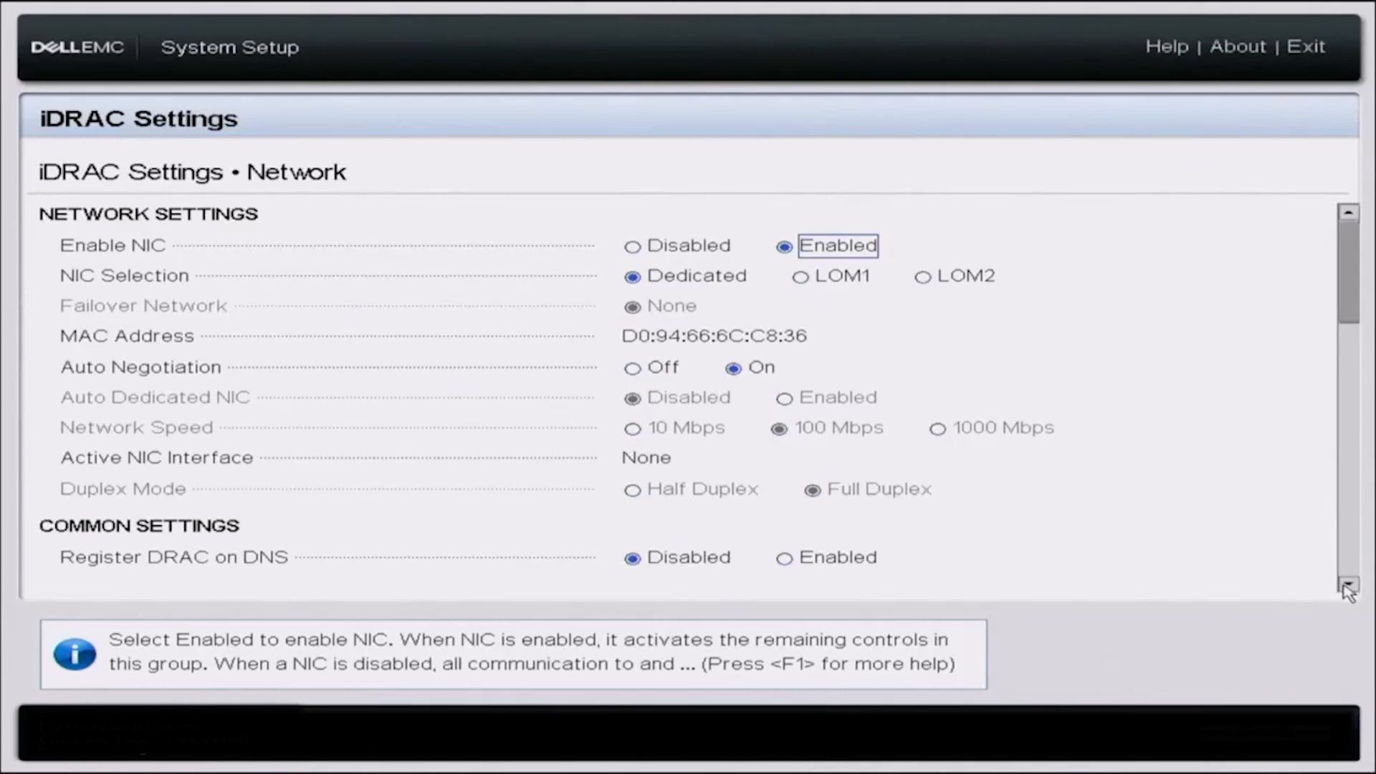
pyautogui.scroll(-5, 1347, 589)
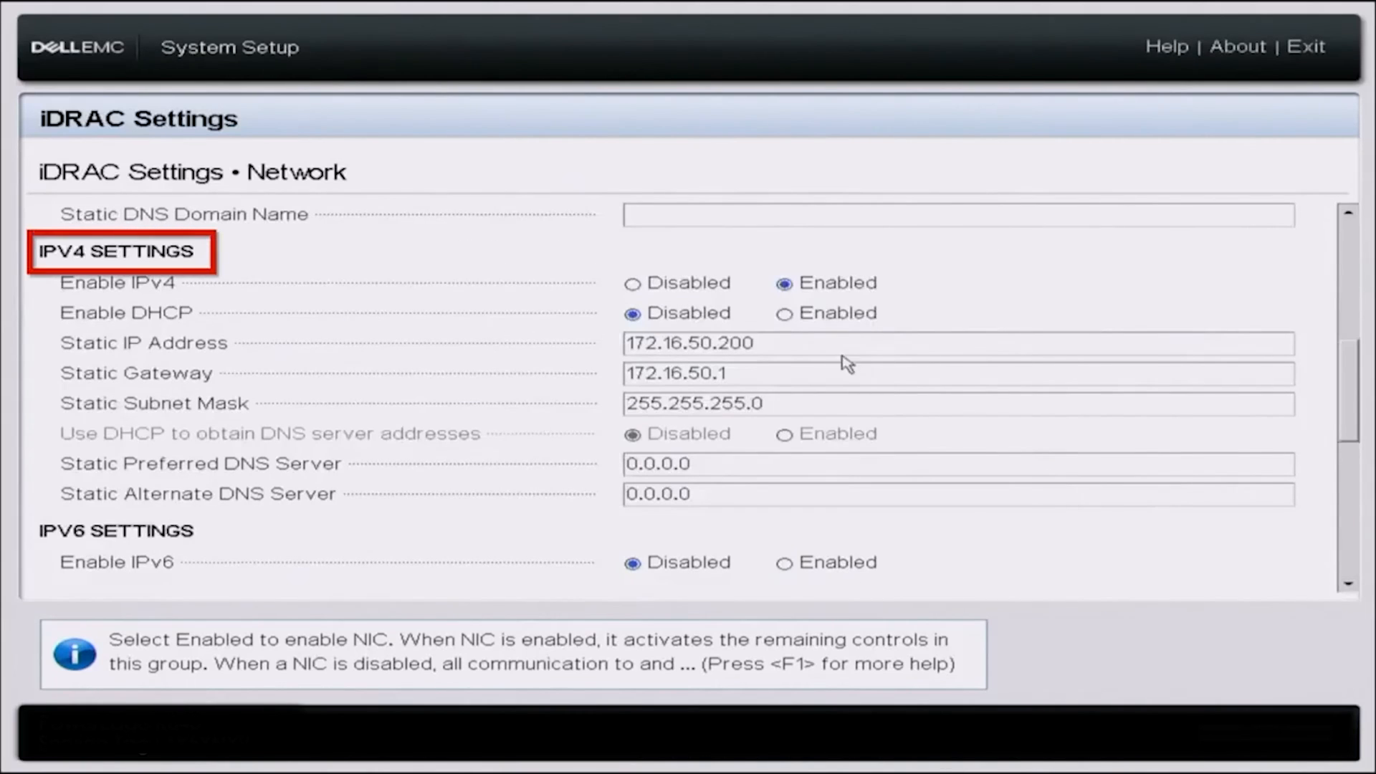
pyautogui.click(794, 315)
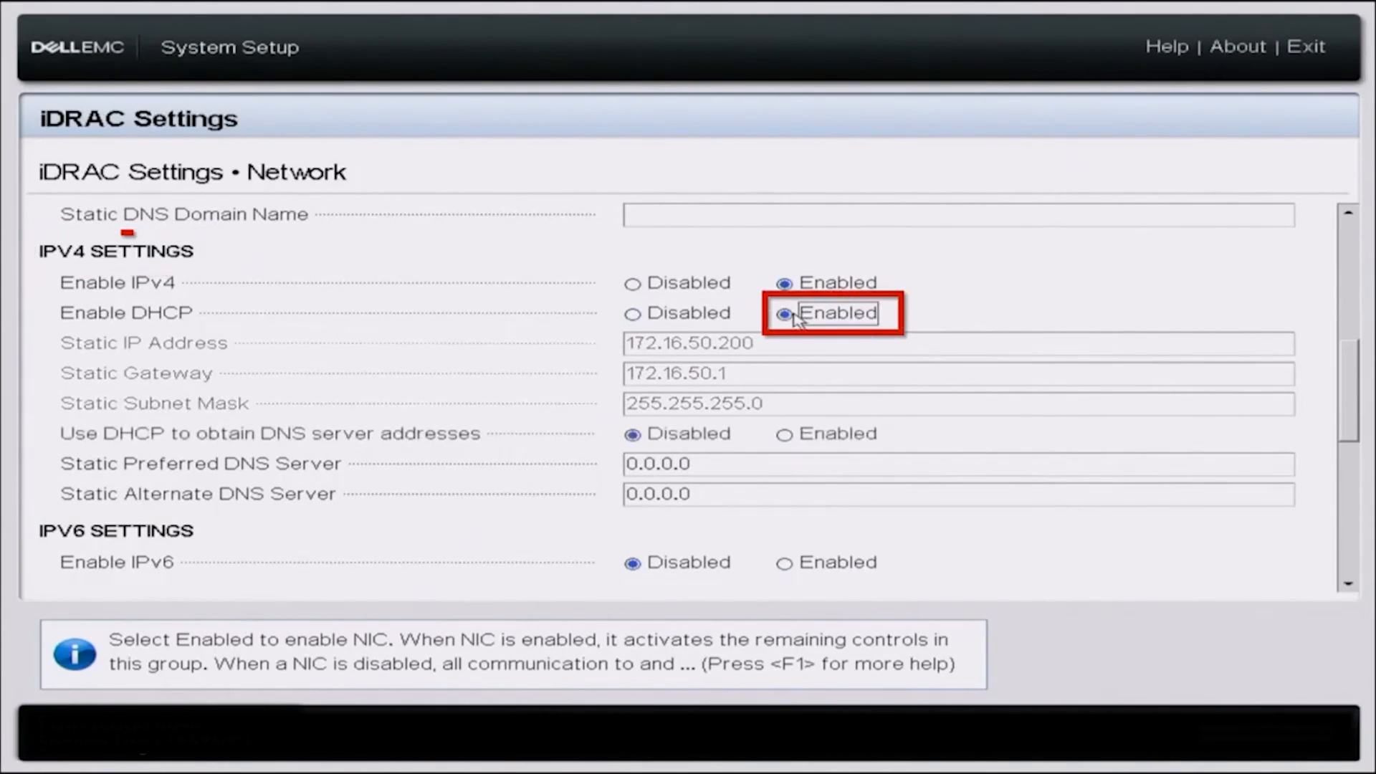
pyautogui.click(759, 471)
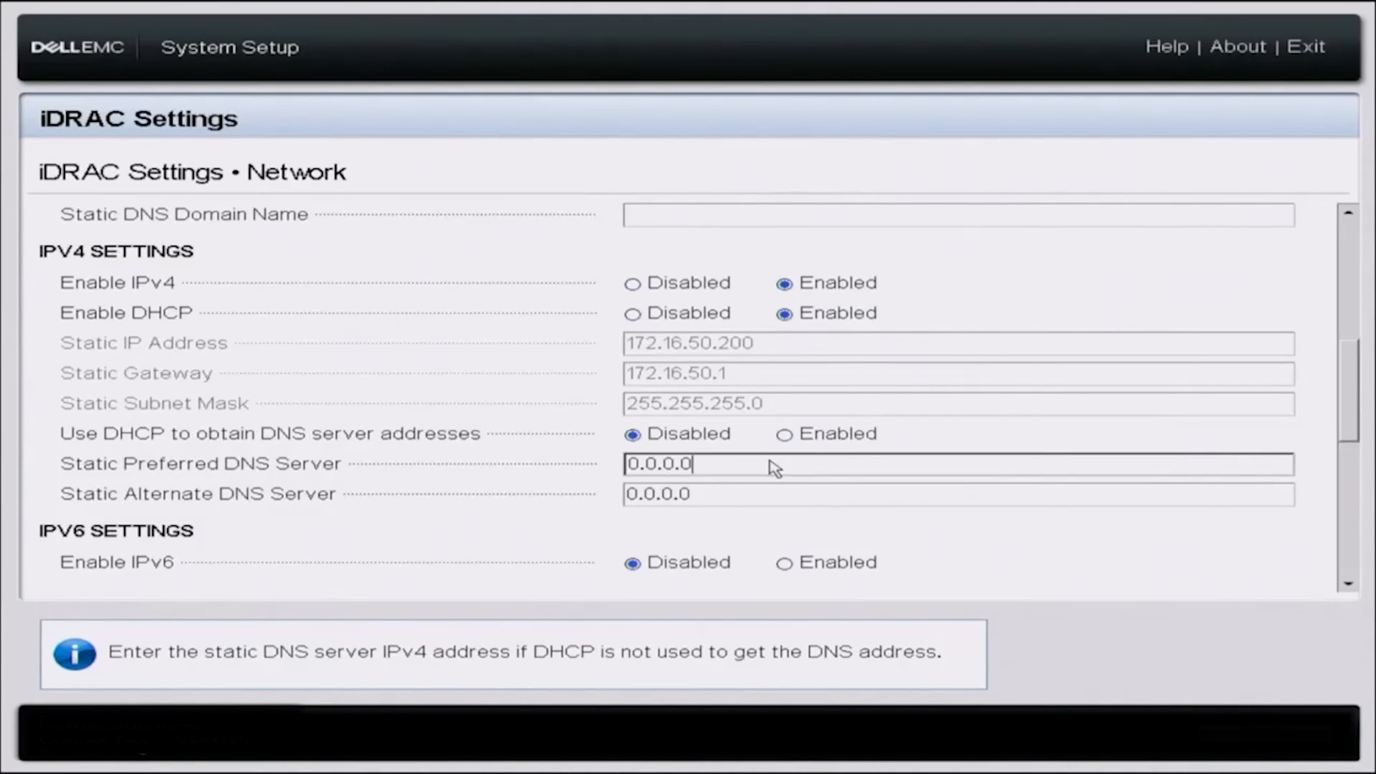
# Replace the static DNS servers with preferred 8.8.8.8 and alternate 8.8.4.4
pyautogui.press('BackSpace')
pyautogui.press('BackSpace')
pyautogui.press('BackSpace')
pyautogui.press('BackSpace')
pyautogui.press('BackSpace')
pyautogui.press('BackSpace')
pyautogui.press('BackSpace')
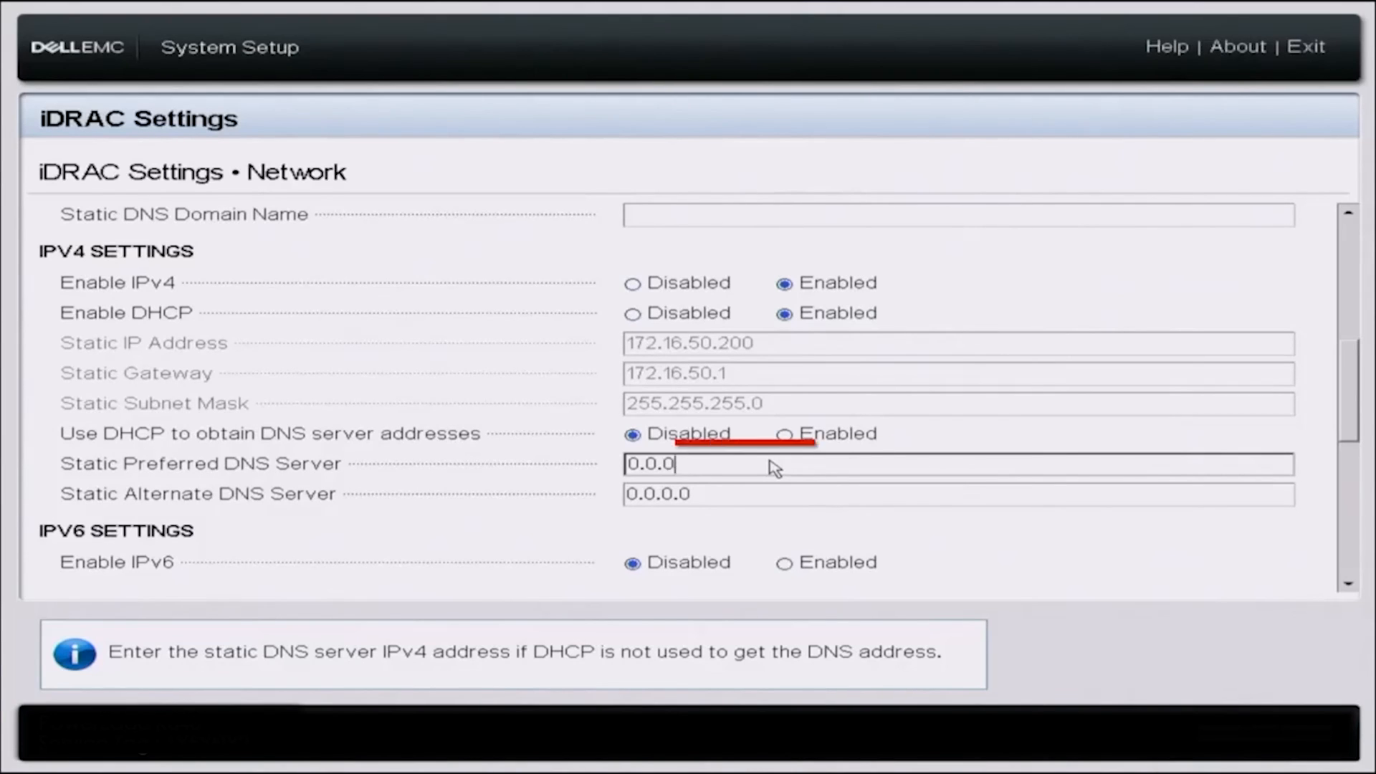
pyautogui.write('8.8.8.8')
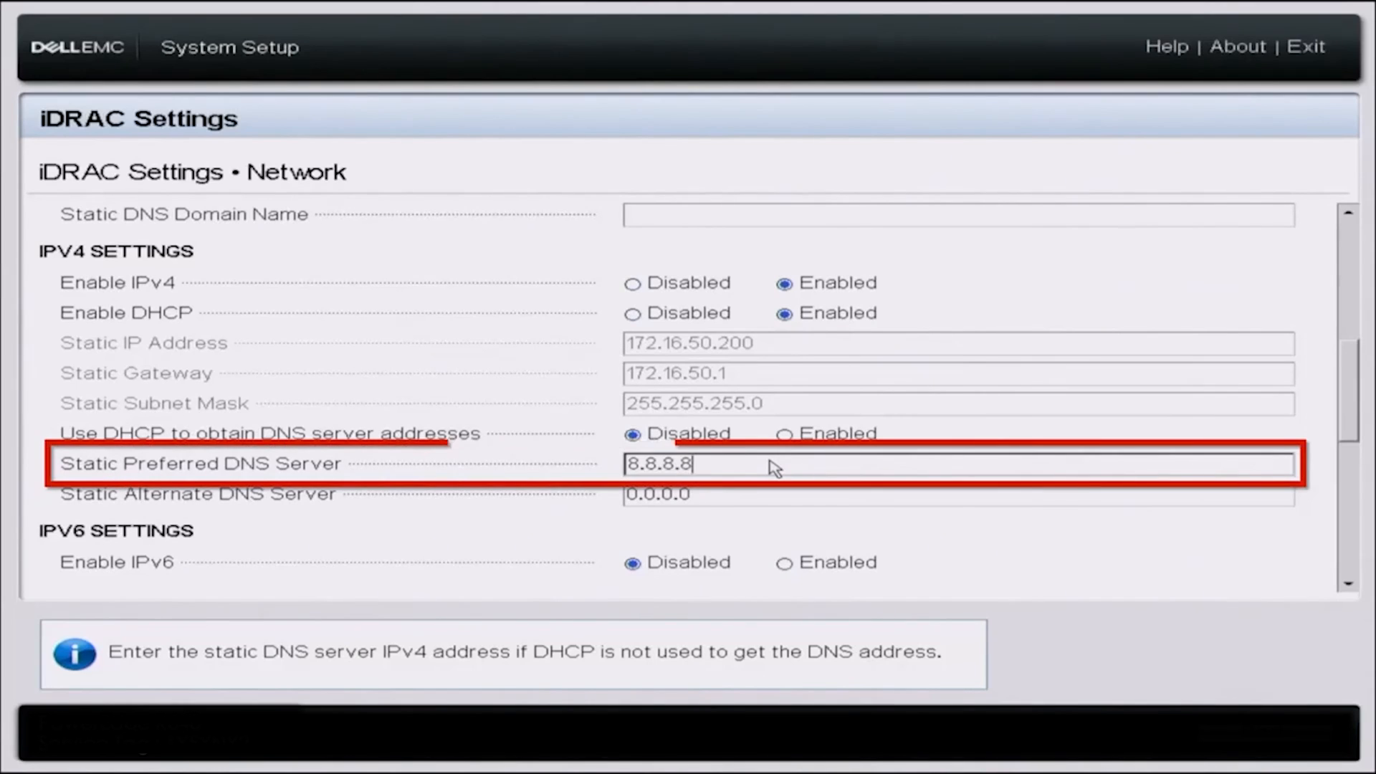
pyautogui.press('Tab')
pyautogui.press('BackSpace')
pyautogui.press('BackSpace')
pyautogui.press('BackSpace')
pyautogui.press('BackSpace')
pyautogui.press('BackSpace')
pyautogui.press('BackSpace')
pyautogui.press('BackSpace')
pyautogui.write('8.8.4.4')
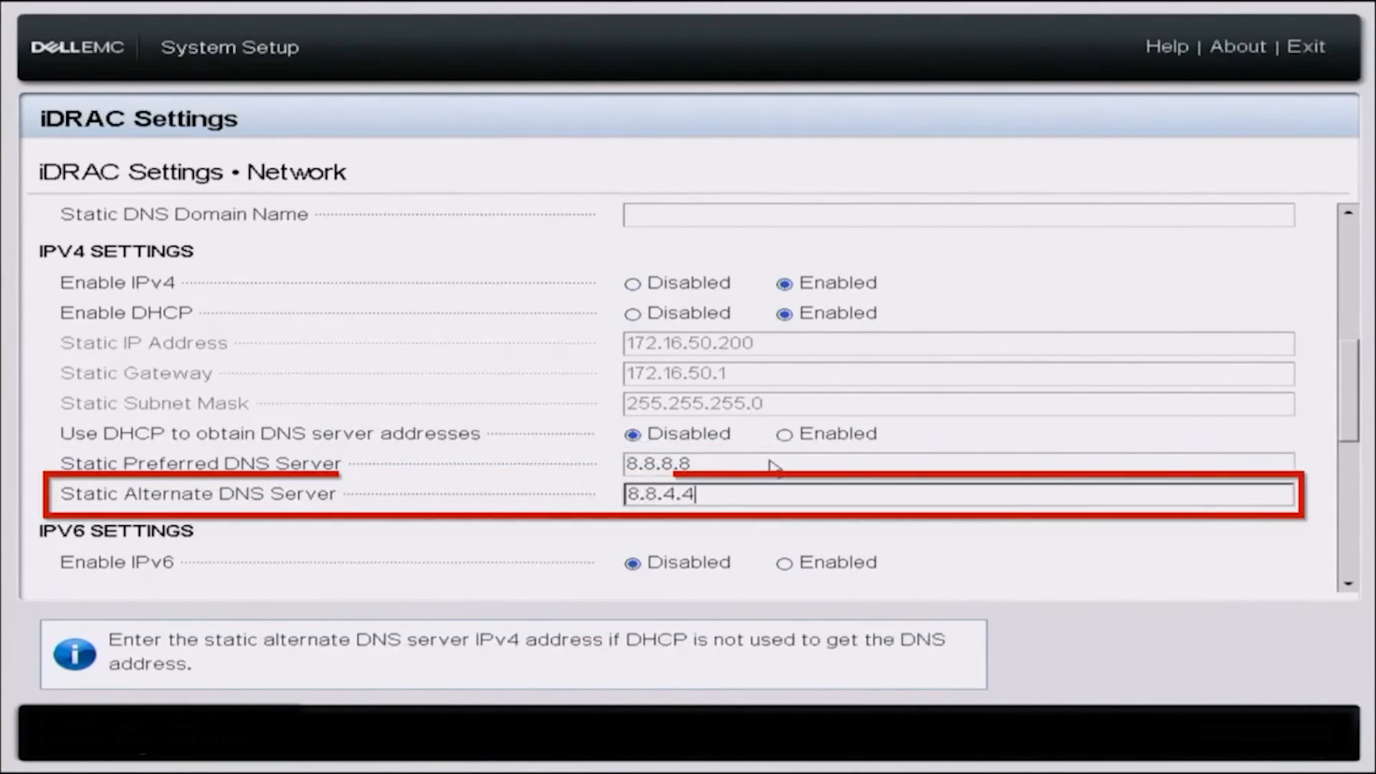
pyautogui.press('Tab')
pyautogui.press('Tab')
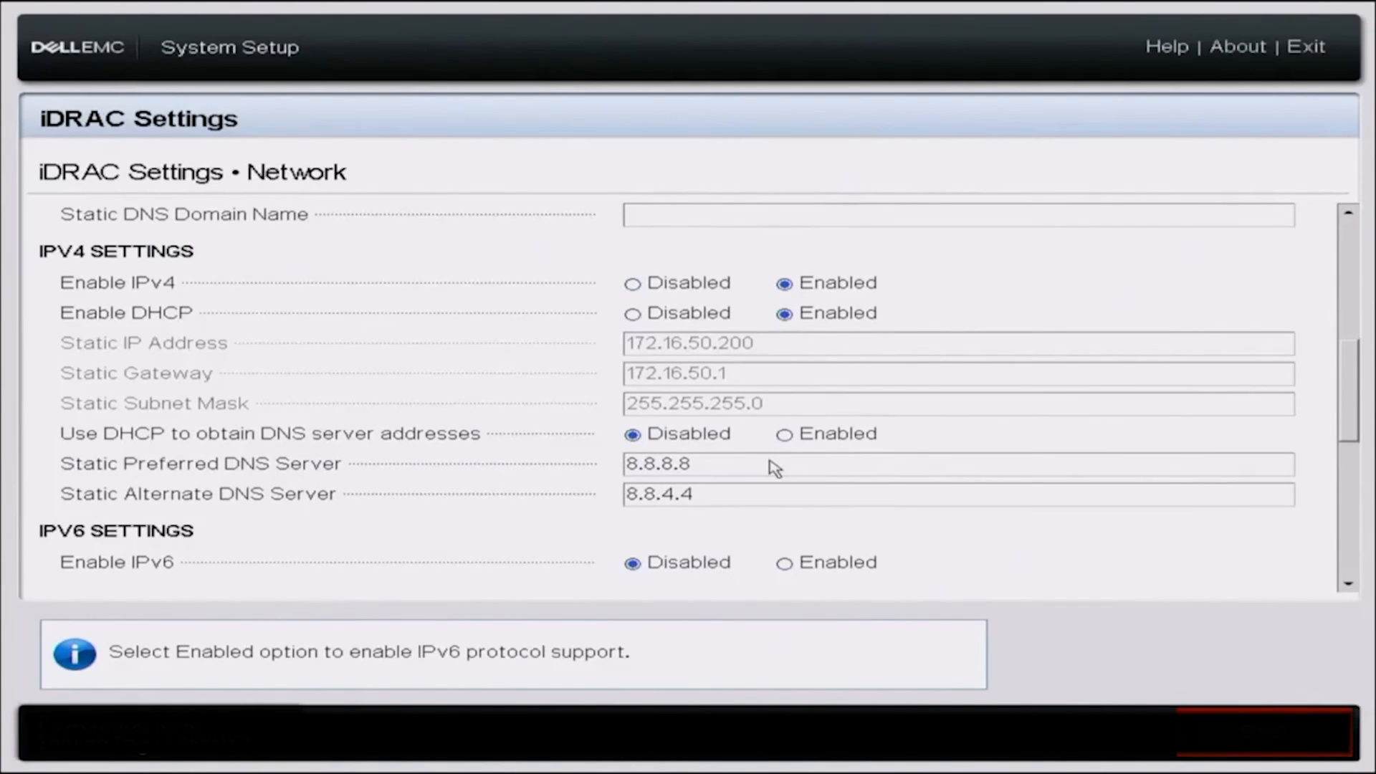
# Leave the Network page, confirm saving the changes, and acknowledge the save
pyautogui.press('Escape')
pyautogui.press('Escape')
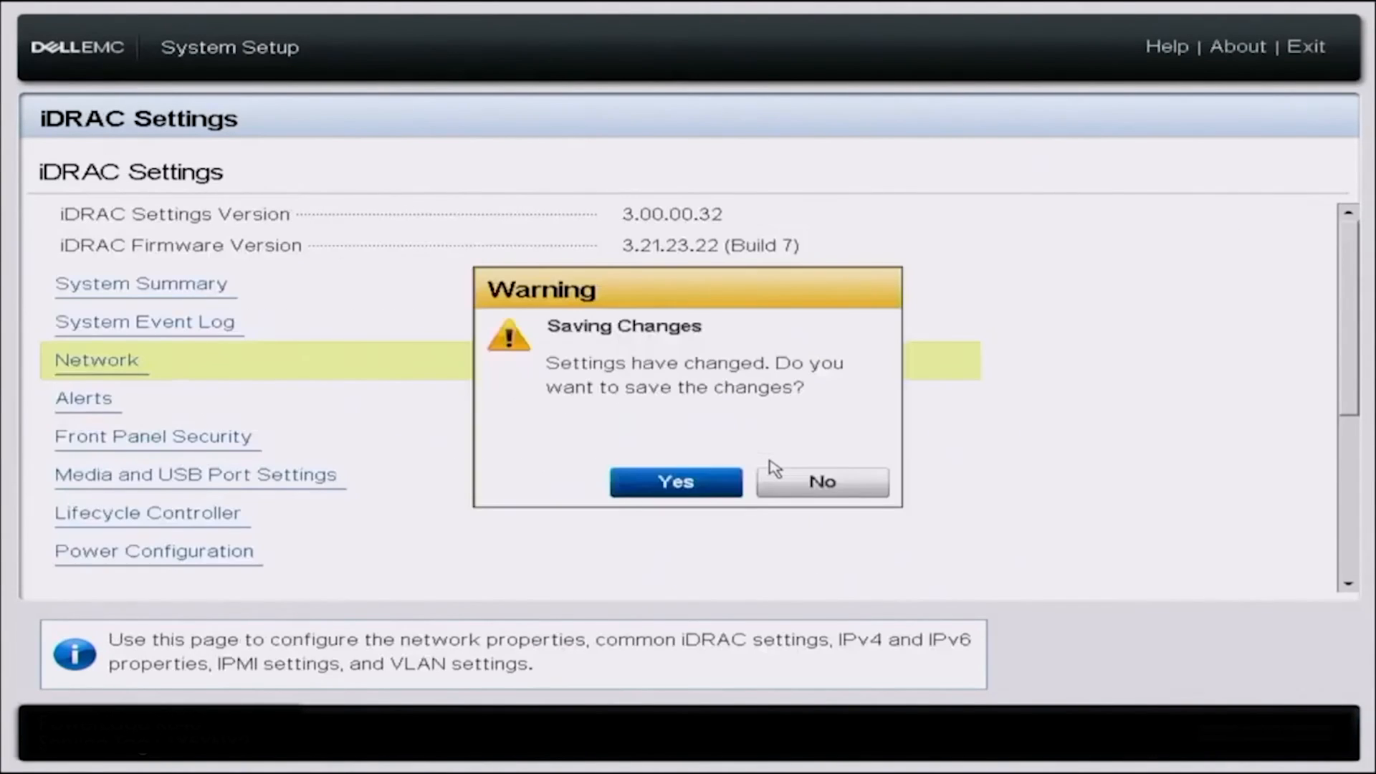
pyautogui.press('Return')
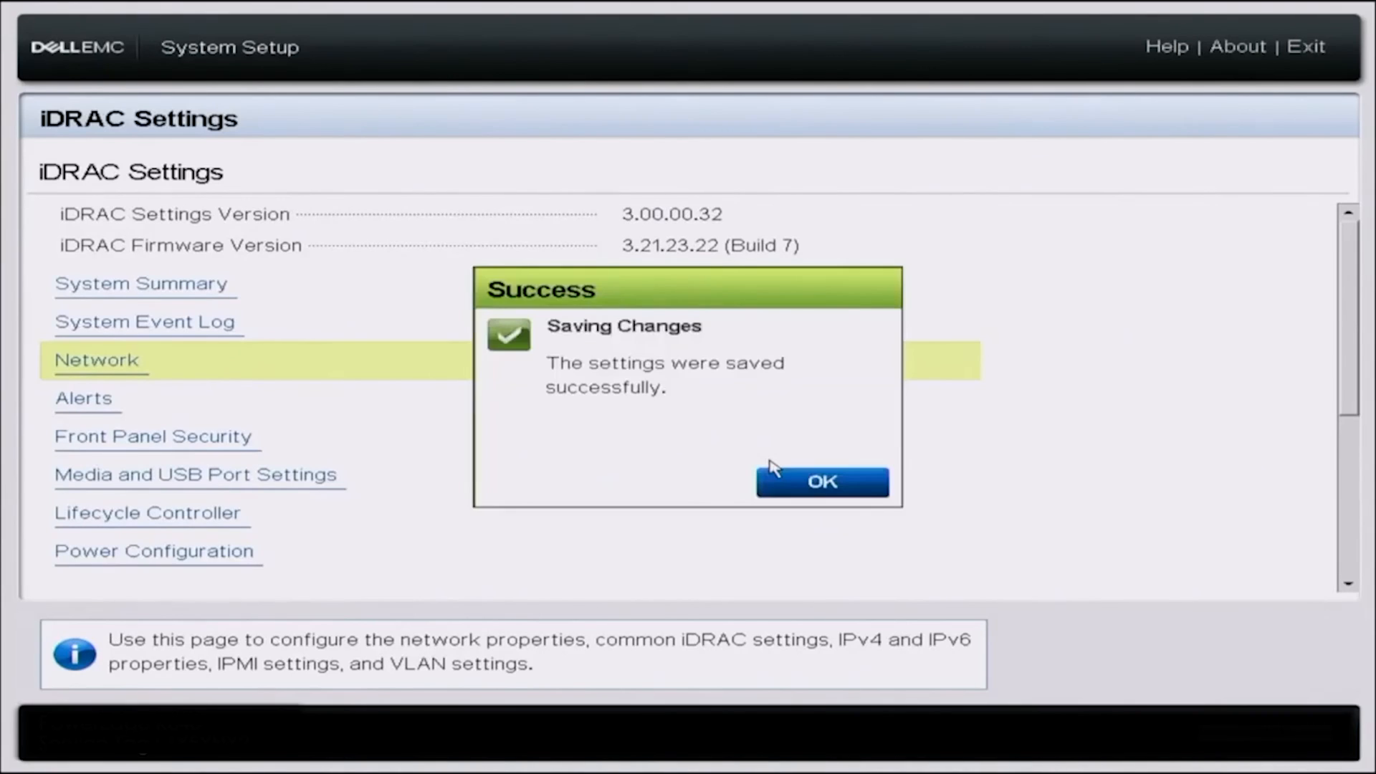
pyautogui.press('Return')
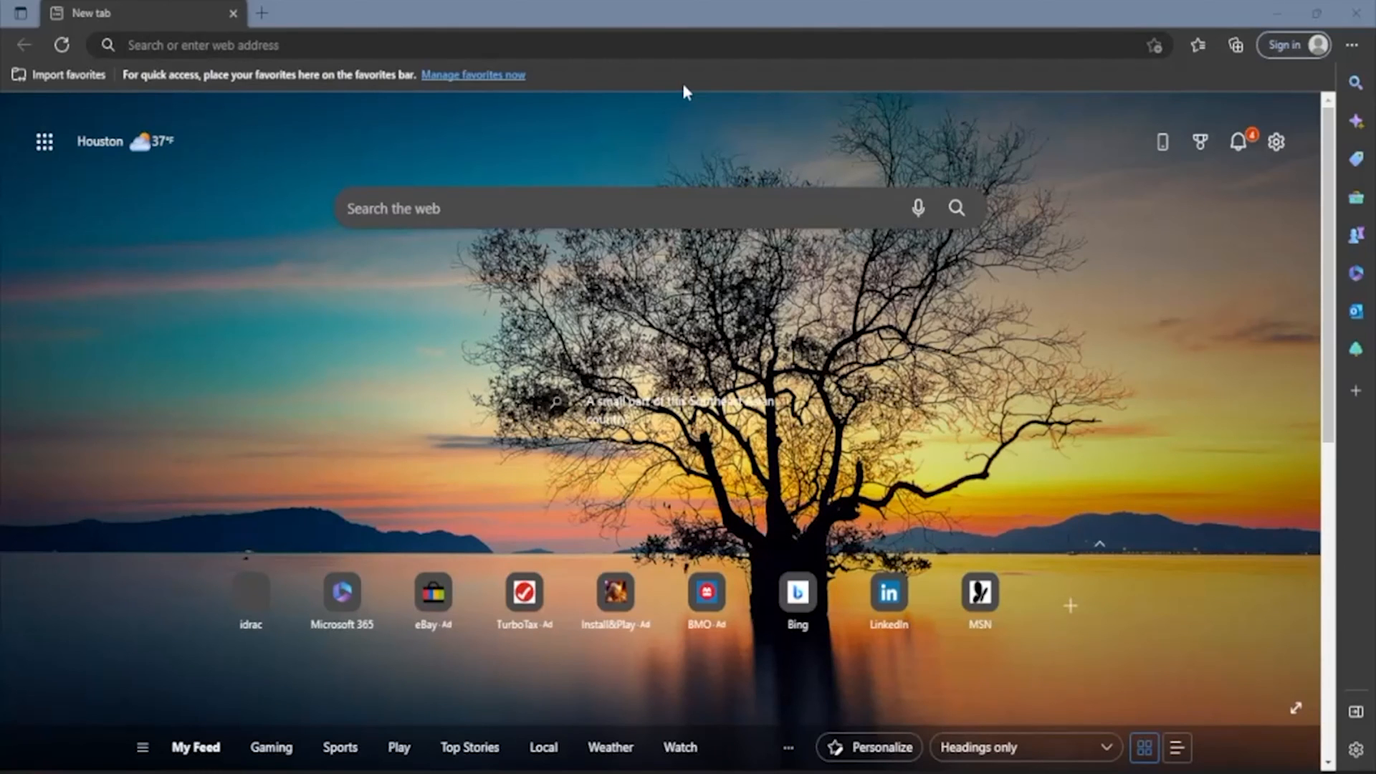
# Load the iDRAC9 web login page at 172.16.50.133 in the browser
pyautogui.click(660, 47)
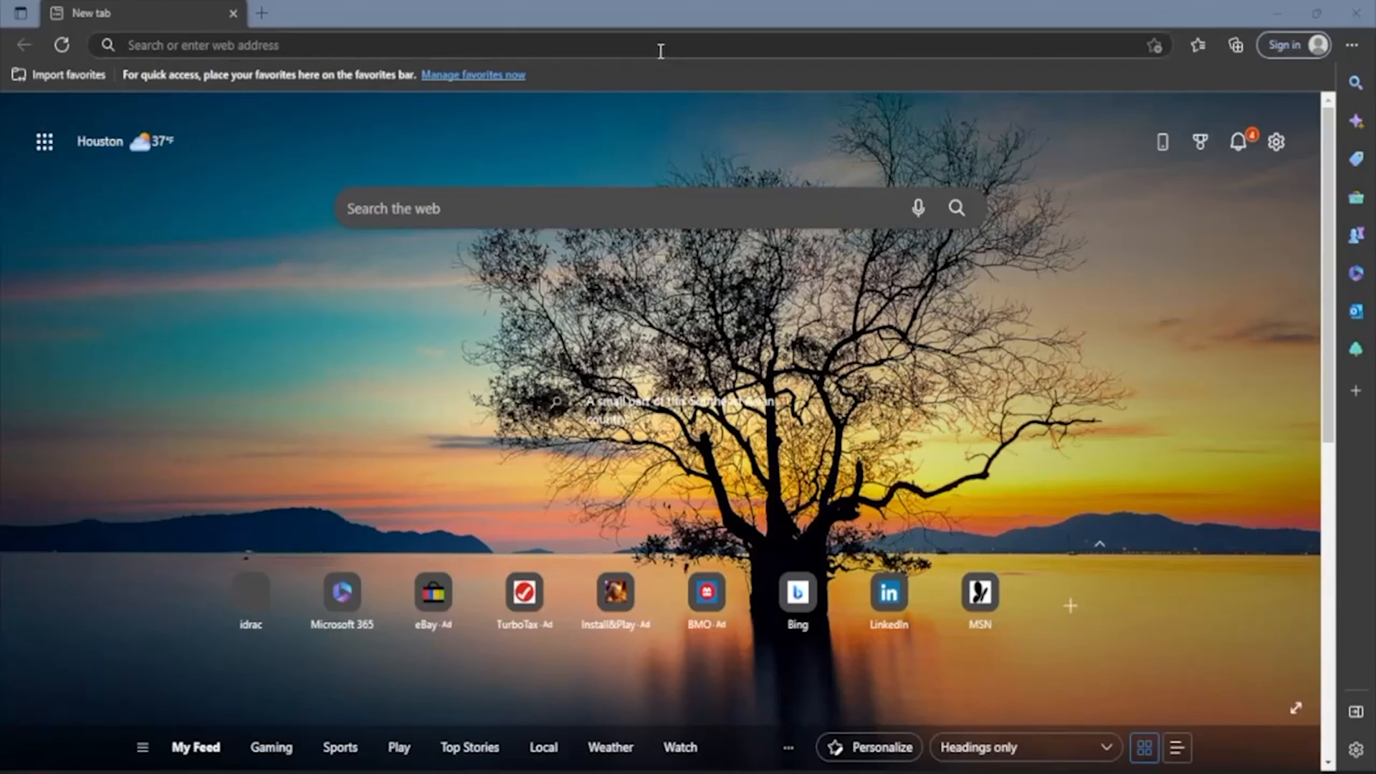
pyautogui.write('172.16.50.')
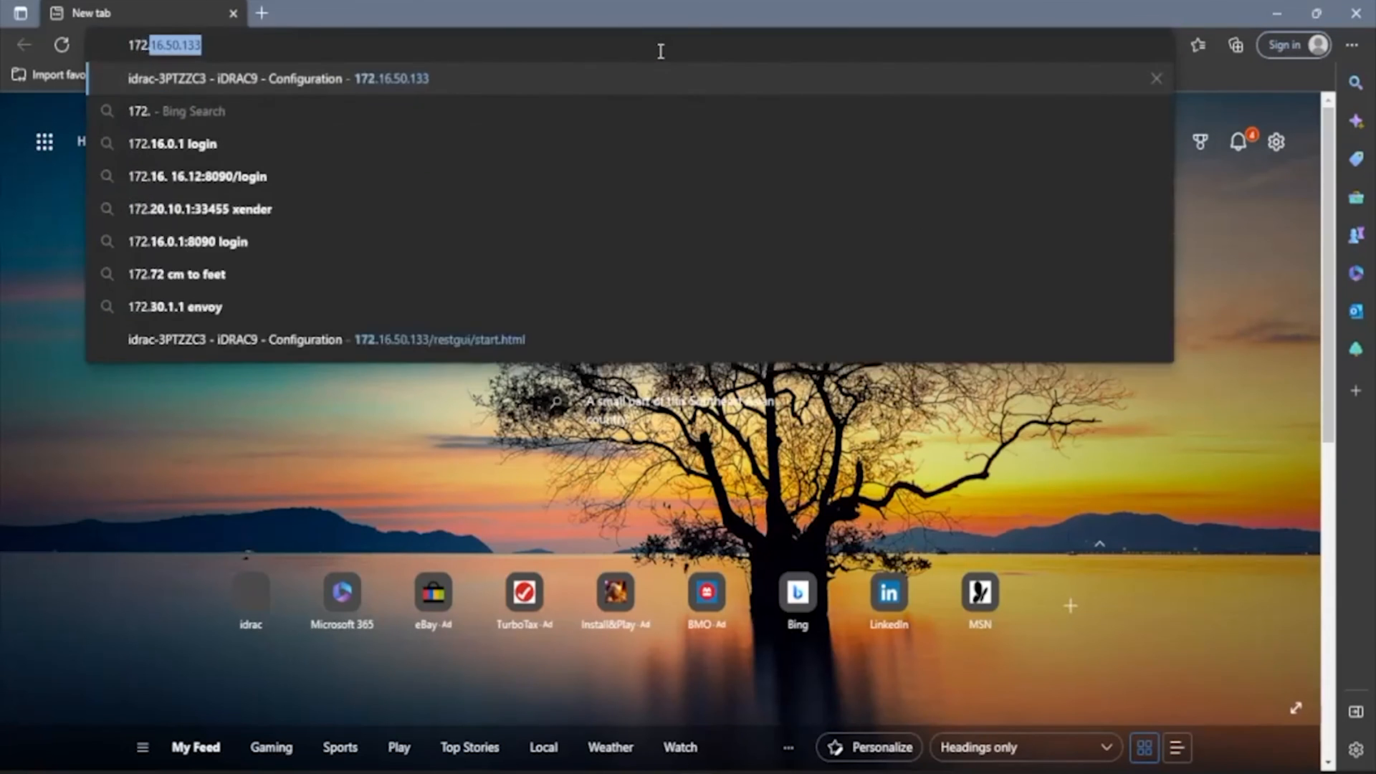
pyautogui.write('133')
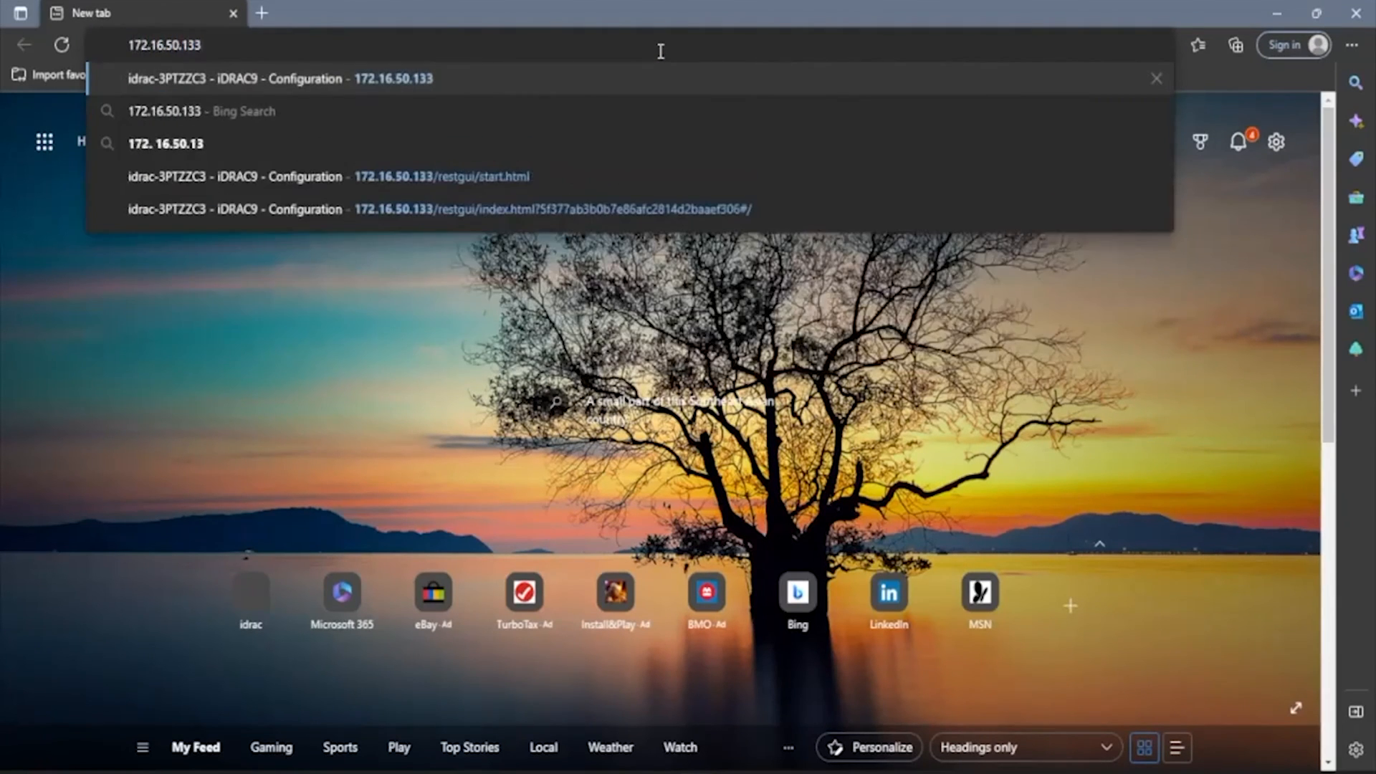
pyautogui.press('Return')
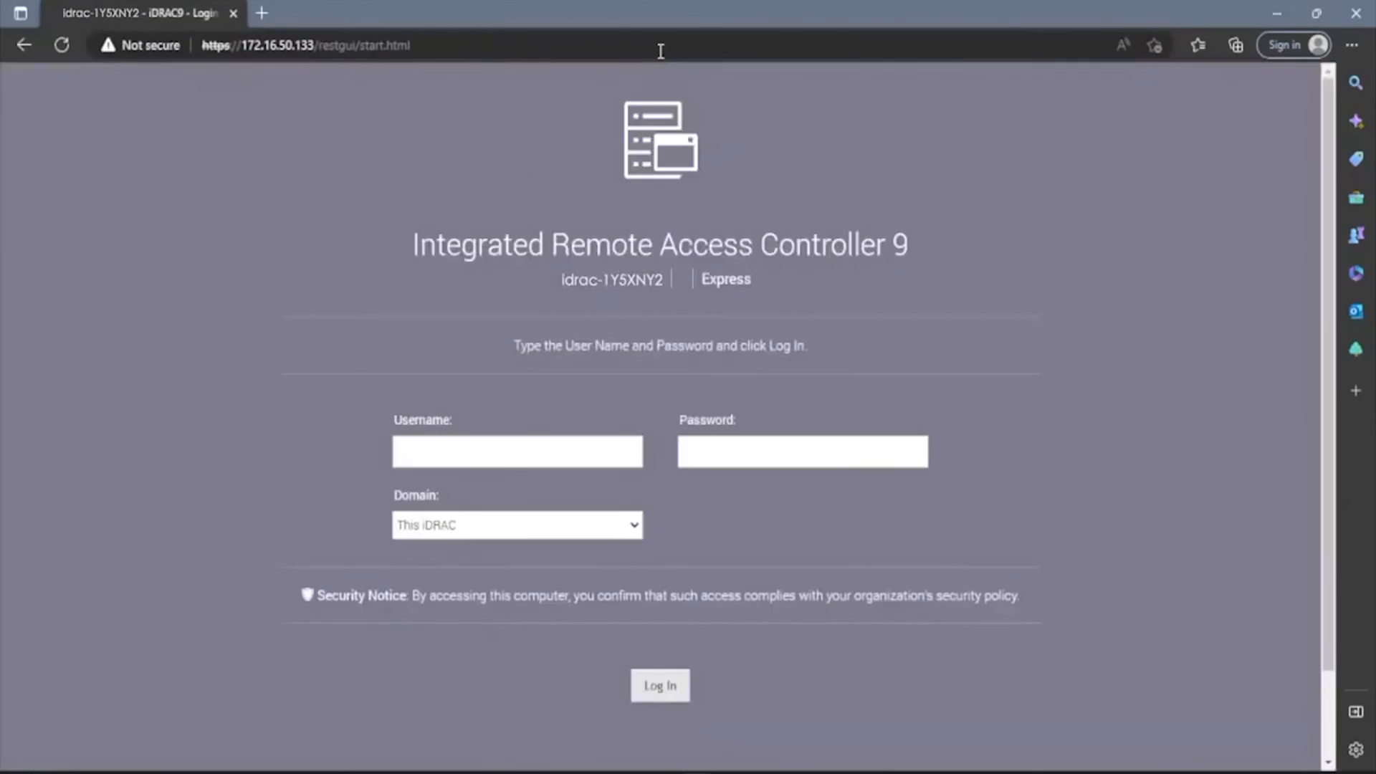
# Log in as root with the default password, keeping it unchanged, to reach the Dashboard
pyautogui.click(487, 442)
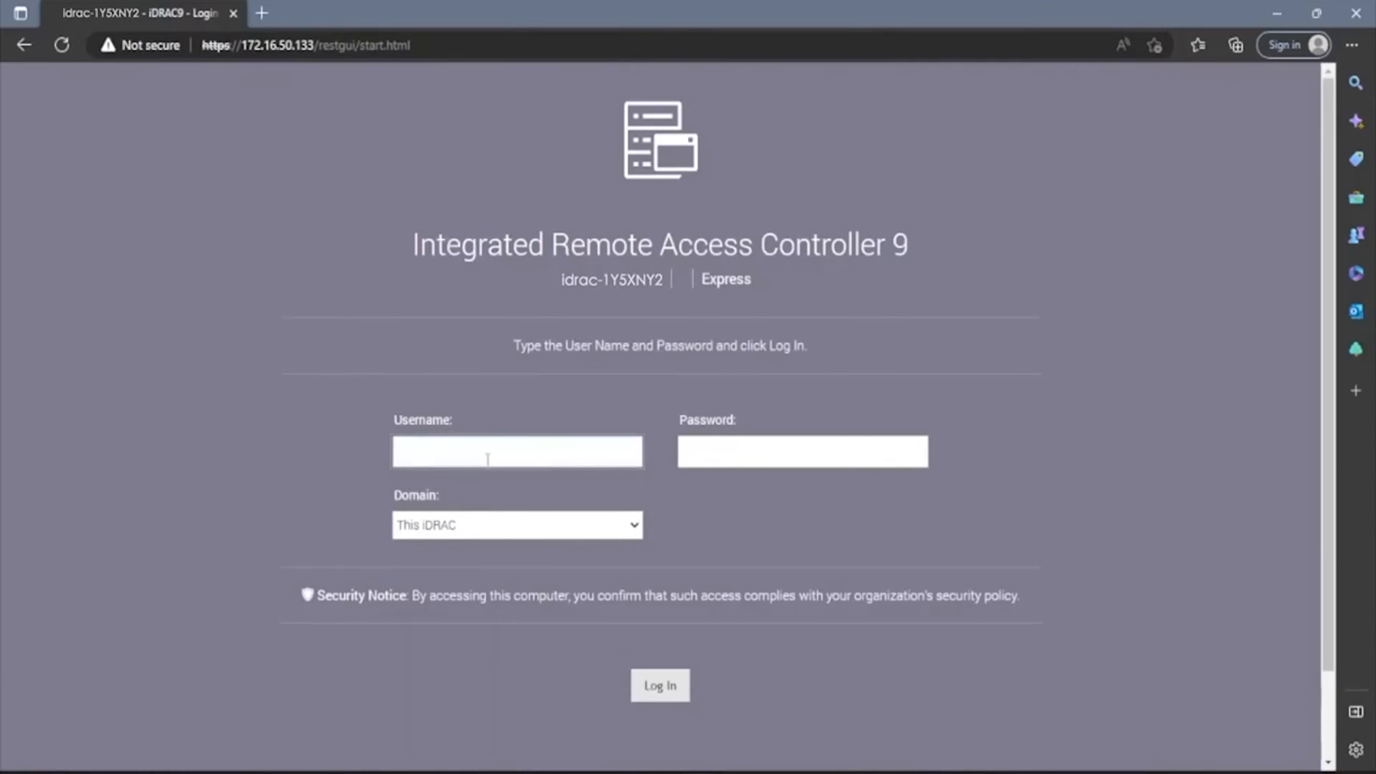
pyautogui.write('root')
pyautogui.press('Tab')
pyautogui.write('calvin')
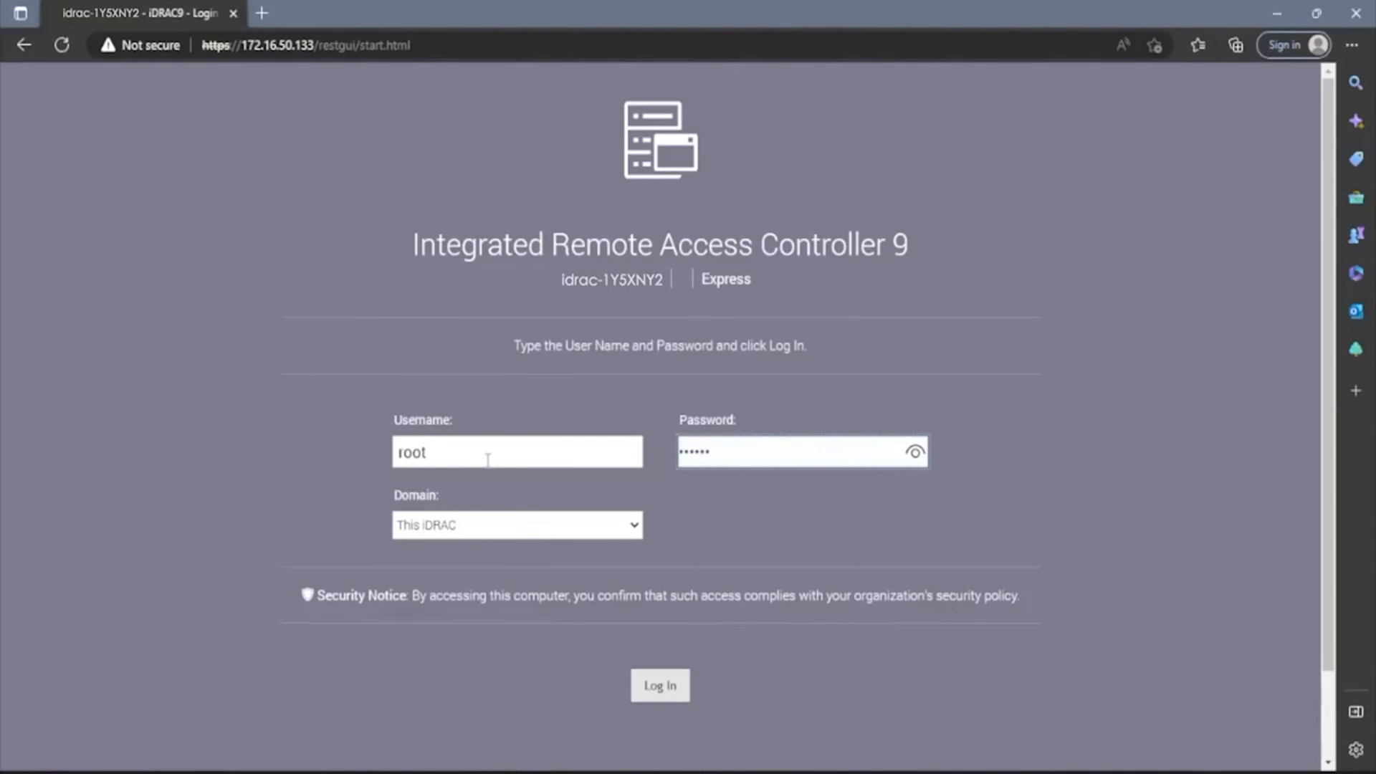
pyautogui.press('Return')
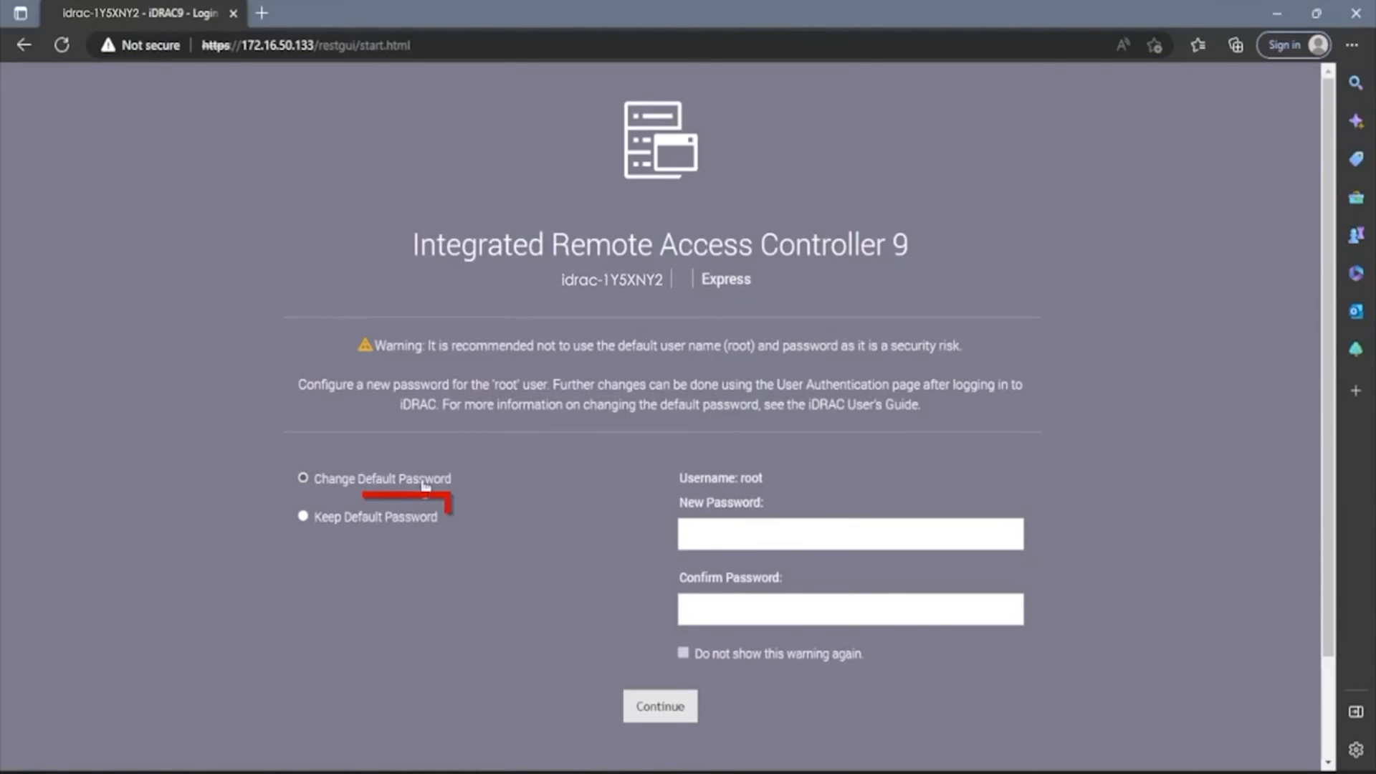
pyautogui.click(393, 518)
pyautogui.click(657, 708)
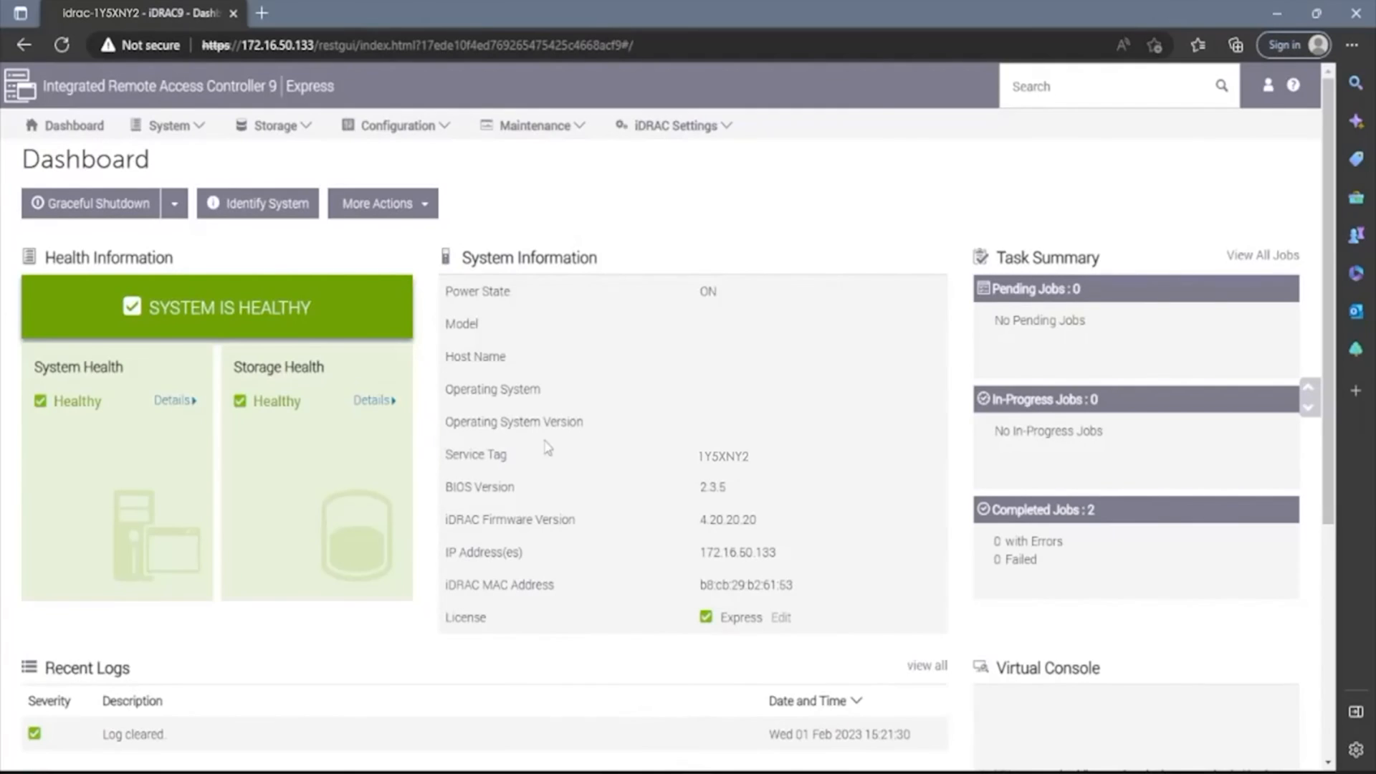
# Note the Express license on the Dashboard, then go to Configuration > Licenses
pyautogui.moveTo(335, 87); pyautogui.dragTo(286, 104)
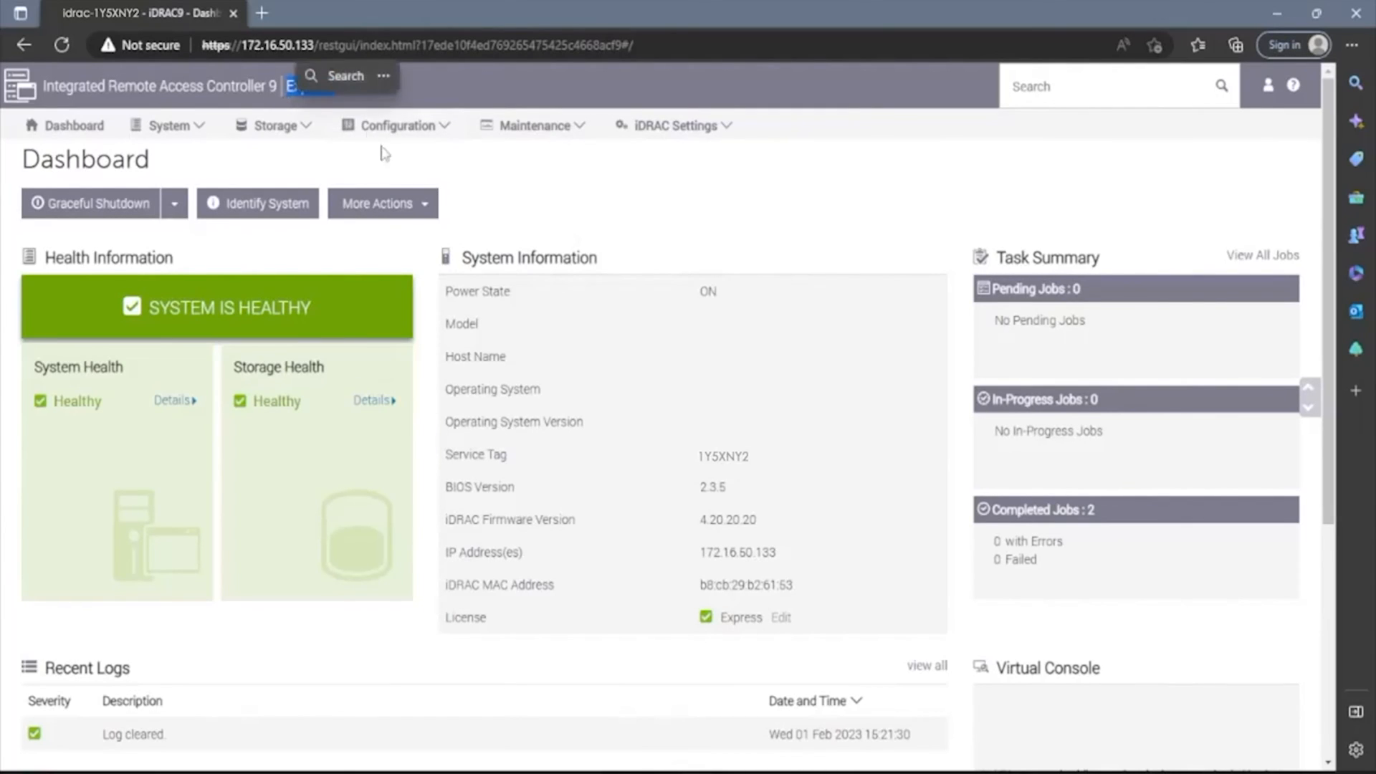
pyautogui.click(408, 183)
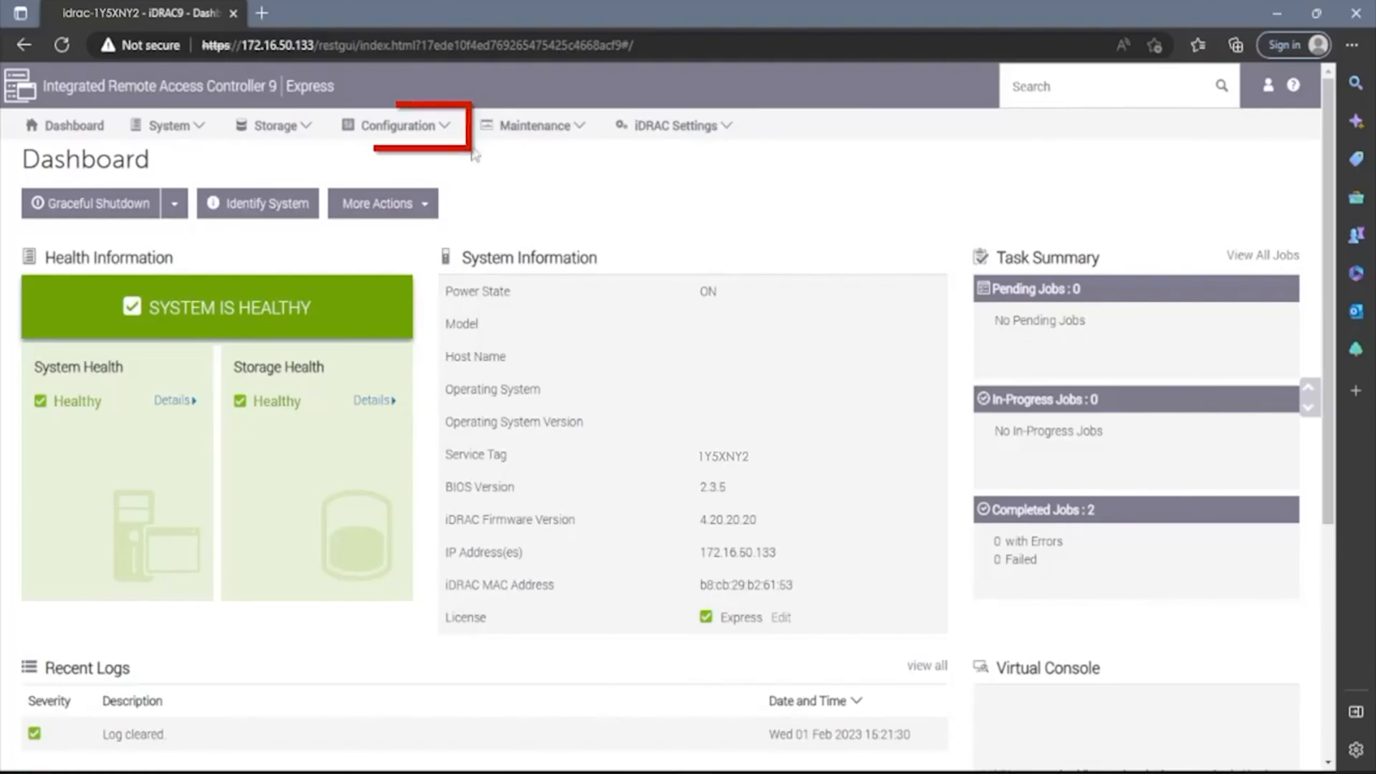
pyautogui.click(441, 129)
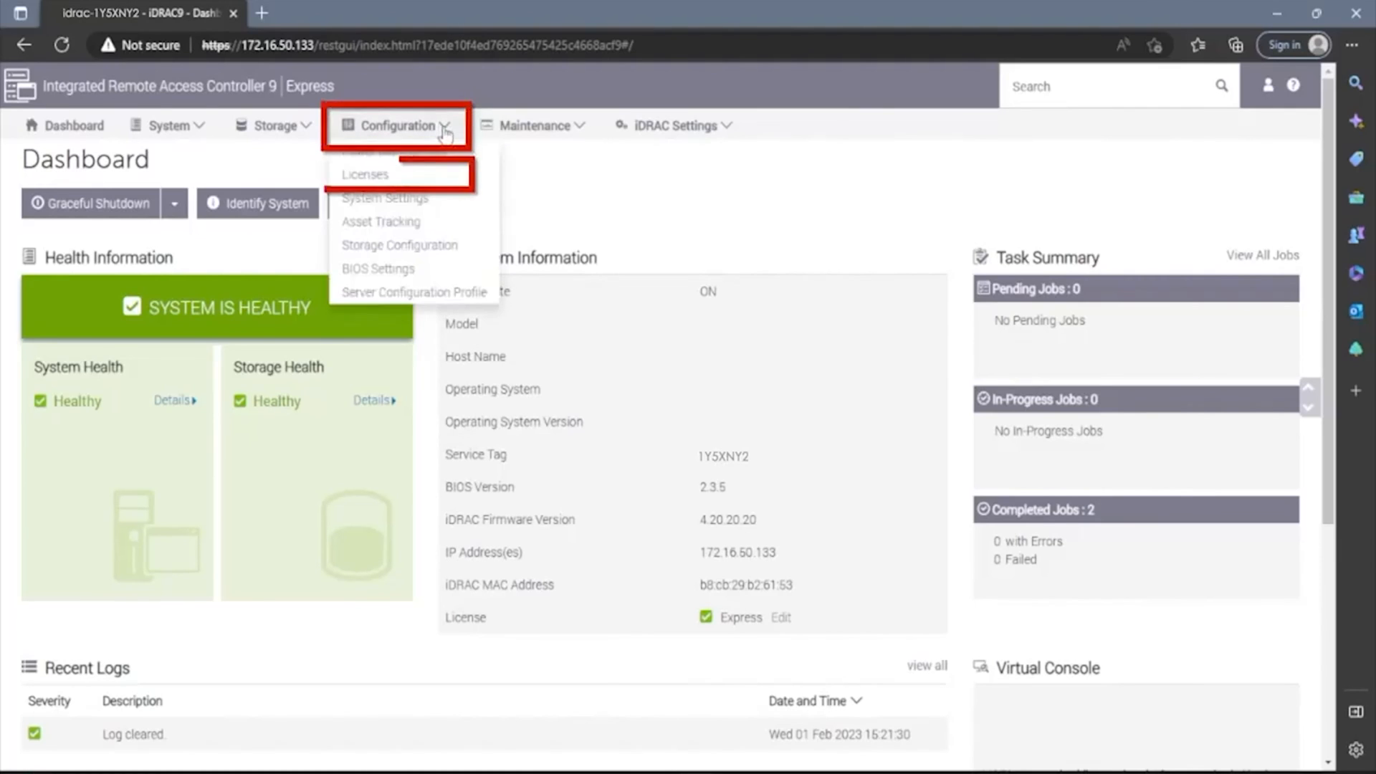
pyautogui.click(392, 177)
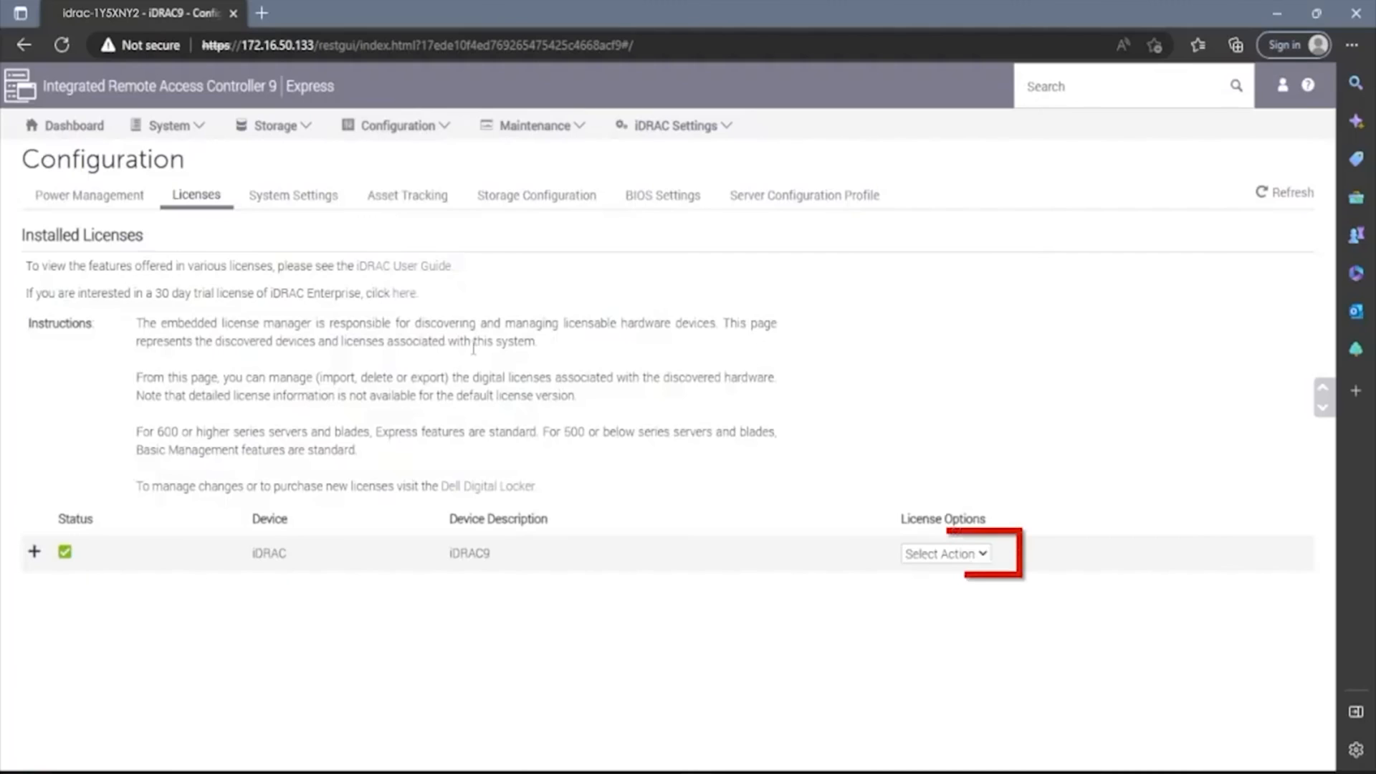
# Import and upload the Enterprise license file from ENFAIN (D:) via Action > Import
pyautogui.click(926, 556)
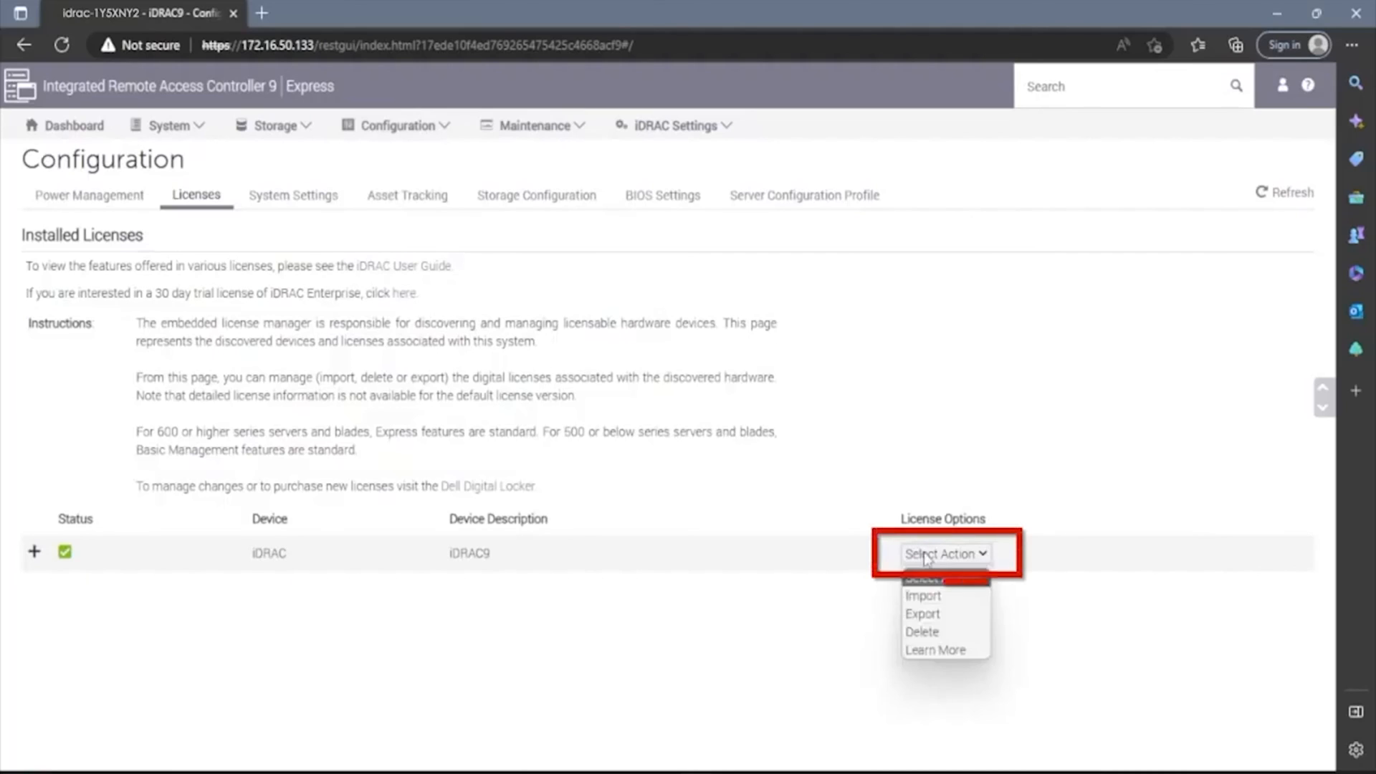
pyautogui.click(923, 599)
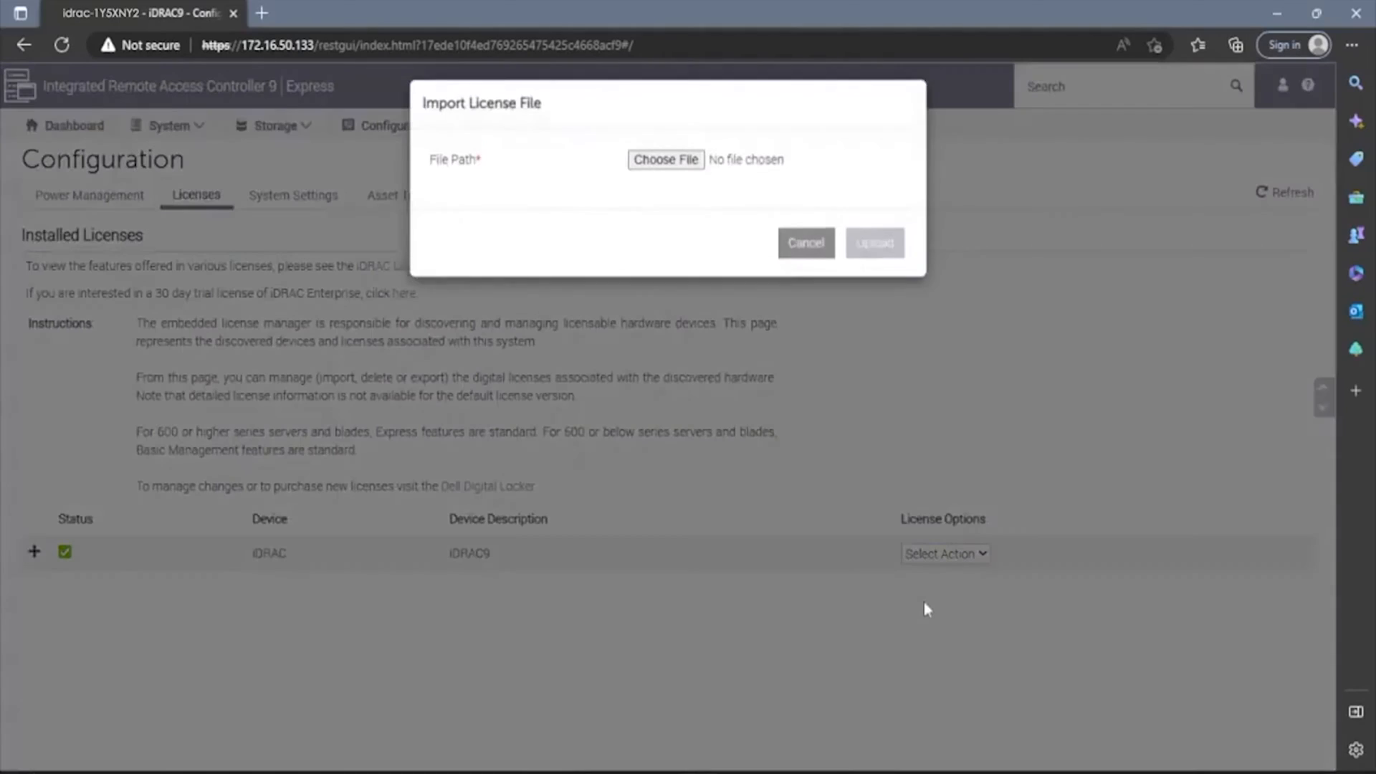
pyautogui.click(688, 173)
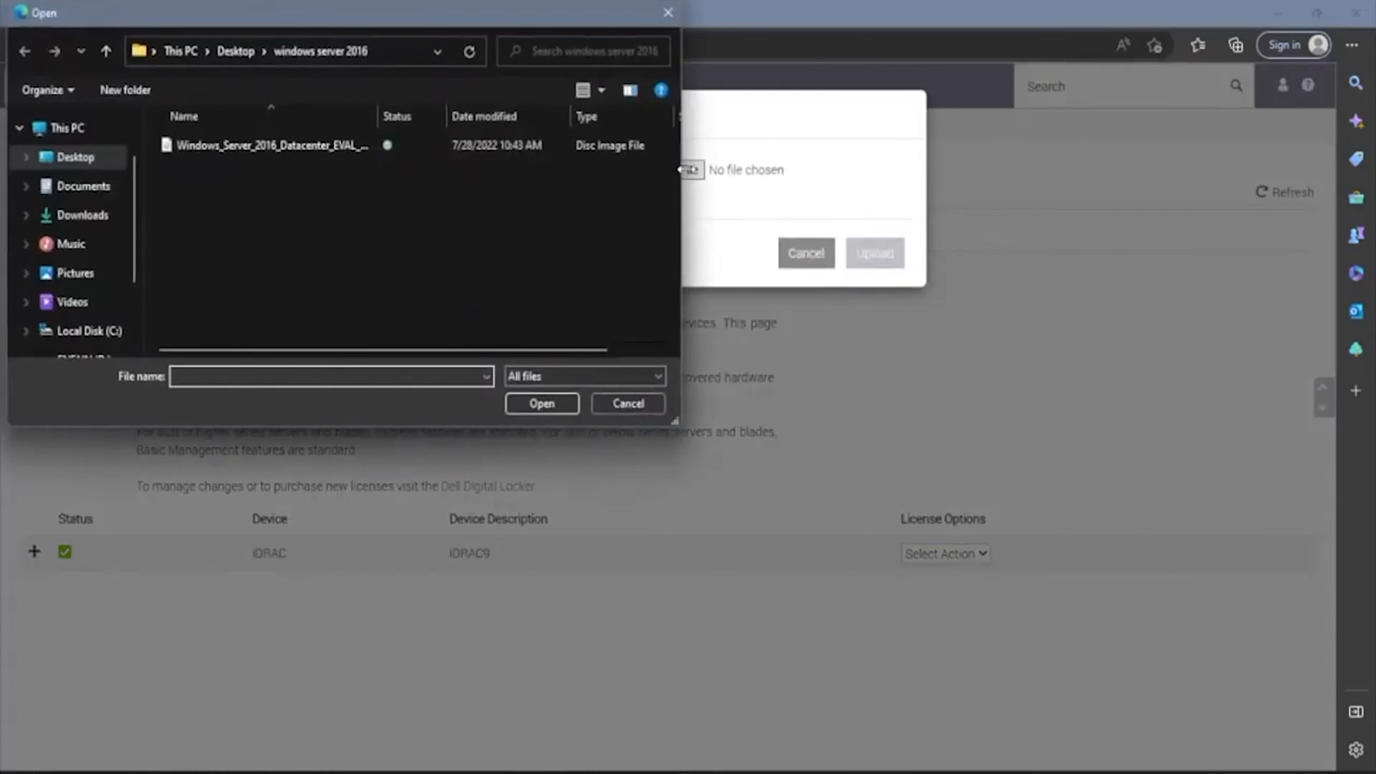
pyautogui.scroll(-1, 108, 301)
pyautogui.click(100, 323)
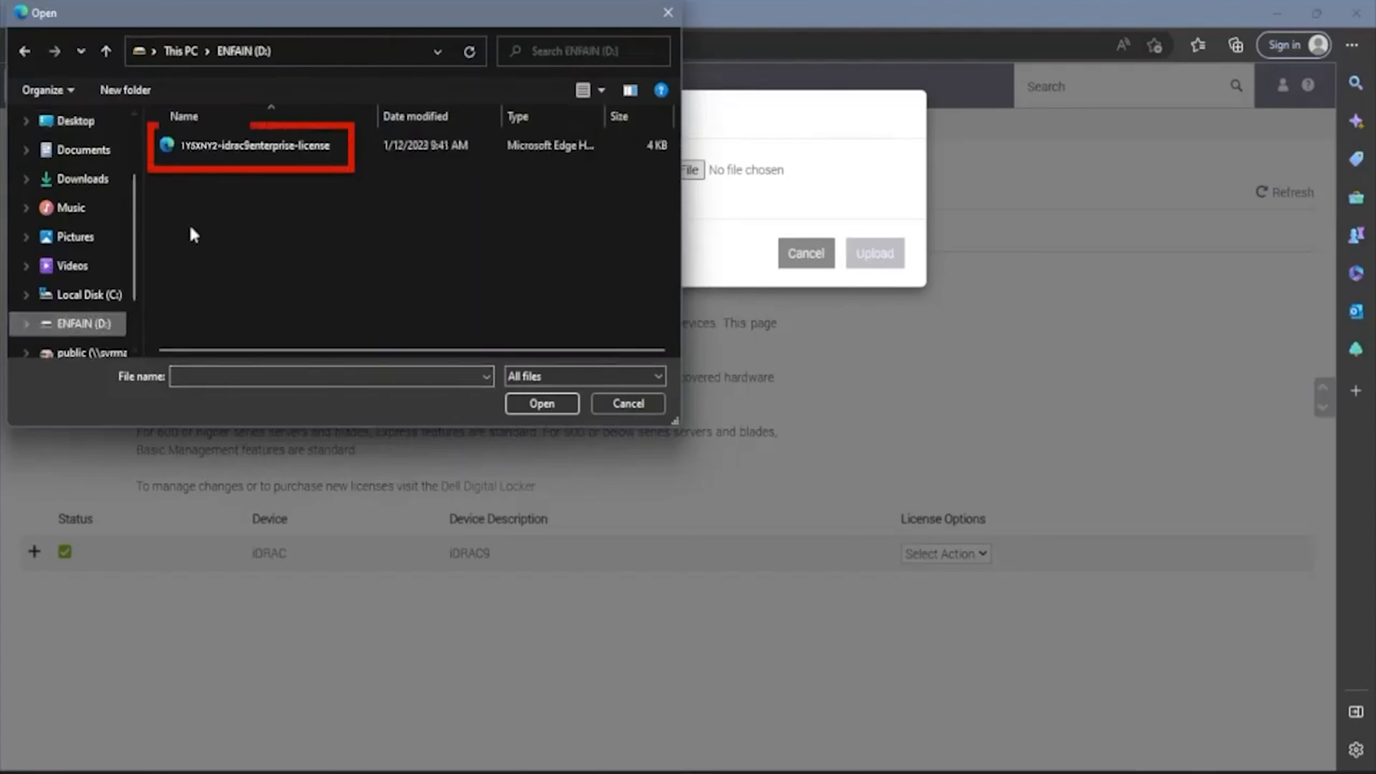
pyautogui.click(232, 147)
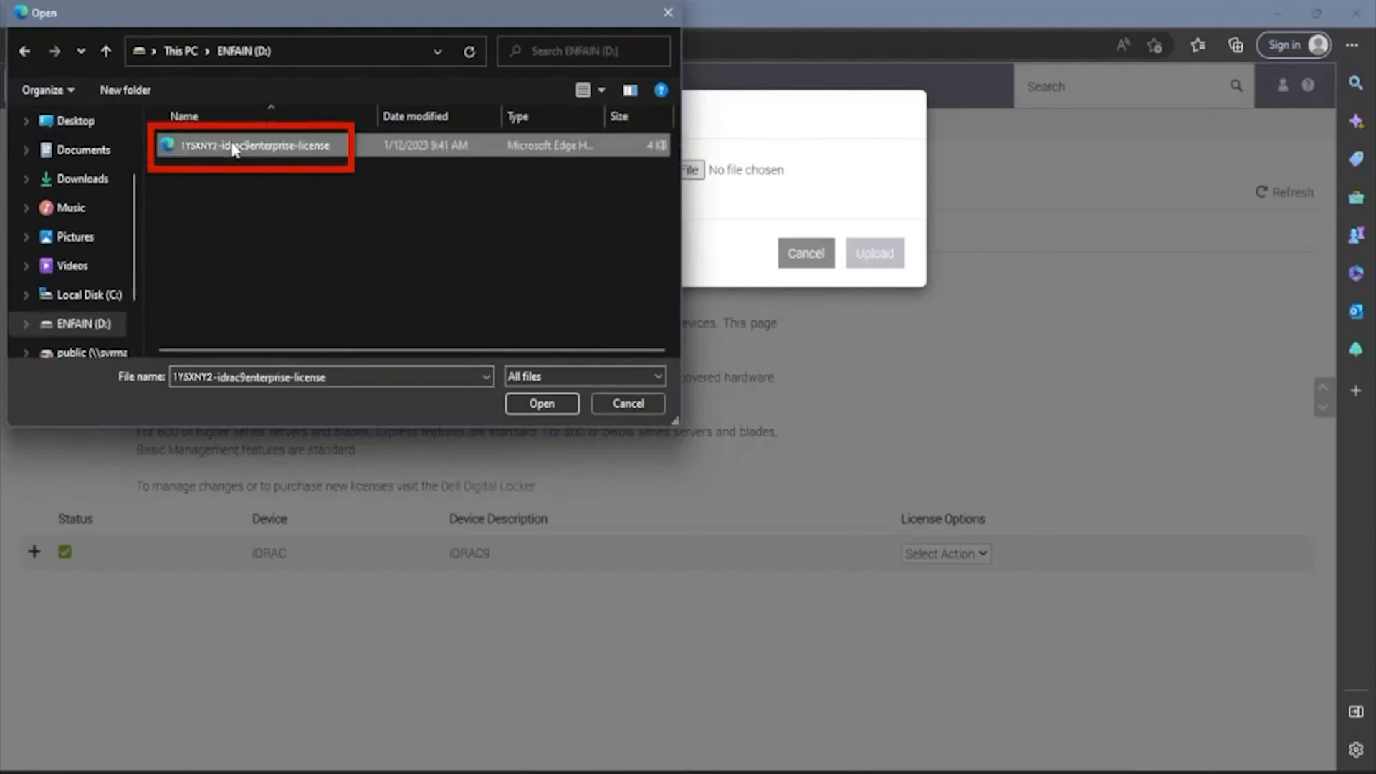
pyautogui.click(539, 402)
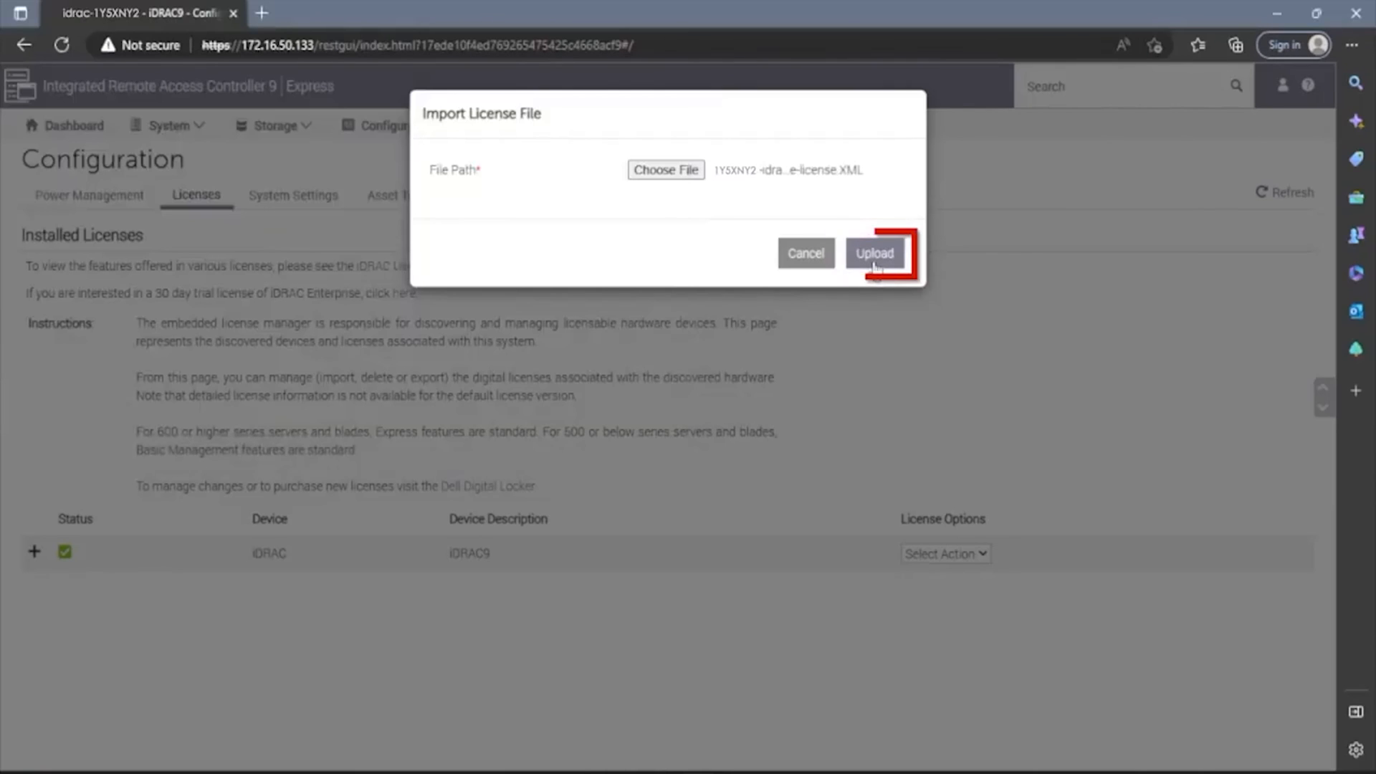
pyautogui.click(875, 258)
pyautogui.click(885, 217)
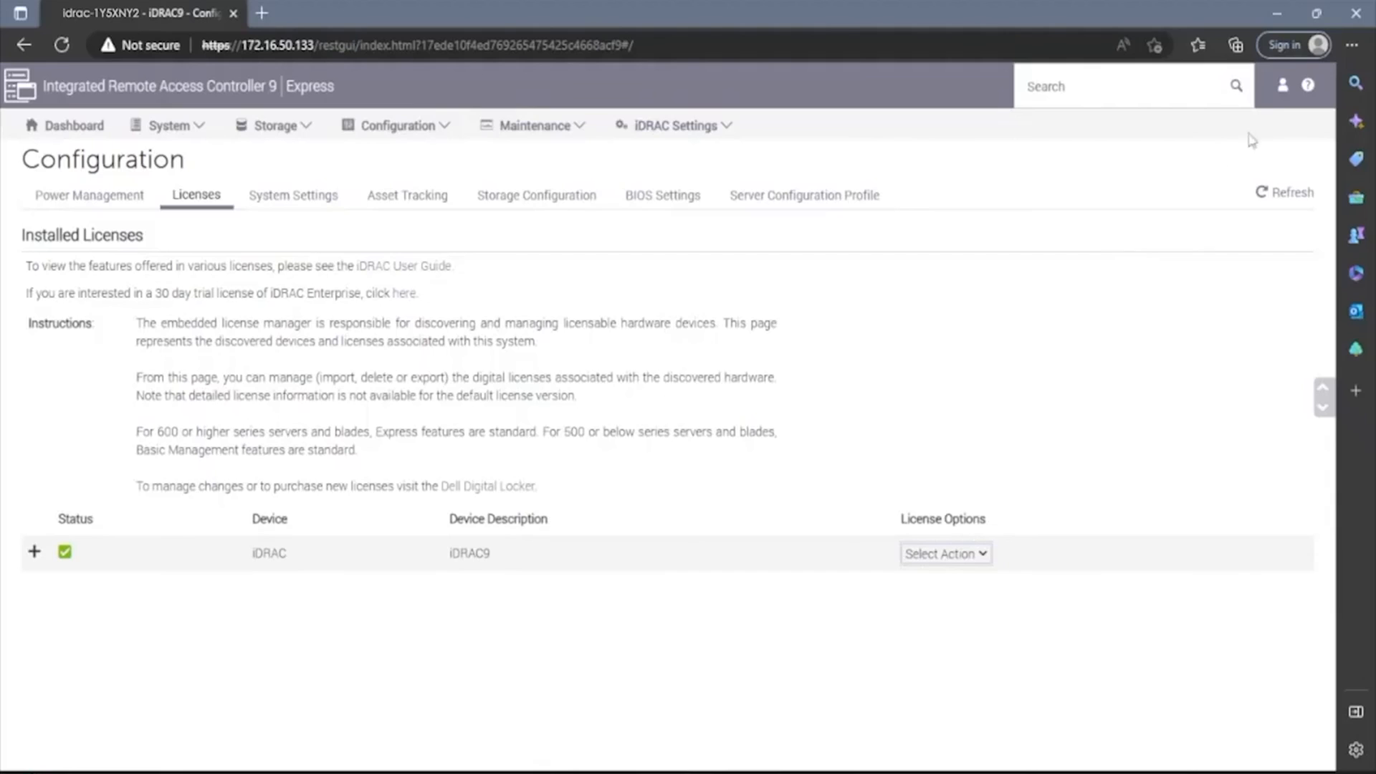
# Log out of iDRAC and log back in as root with the default password
pyautogui.click(1284, 94)
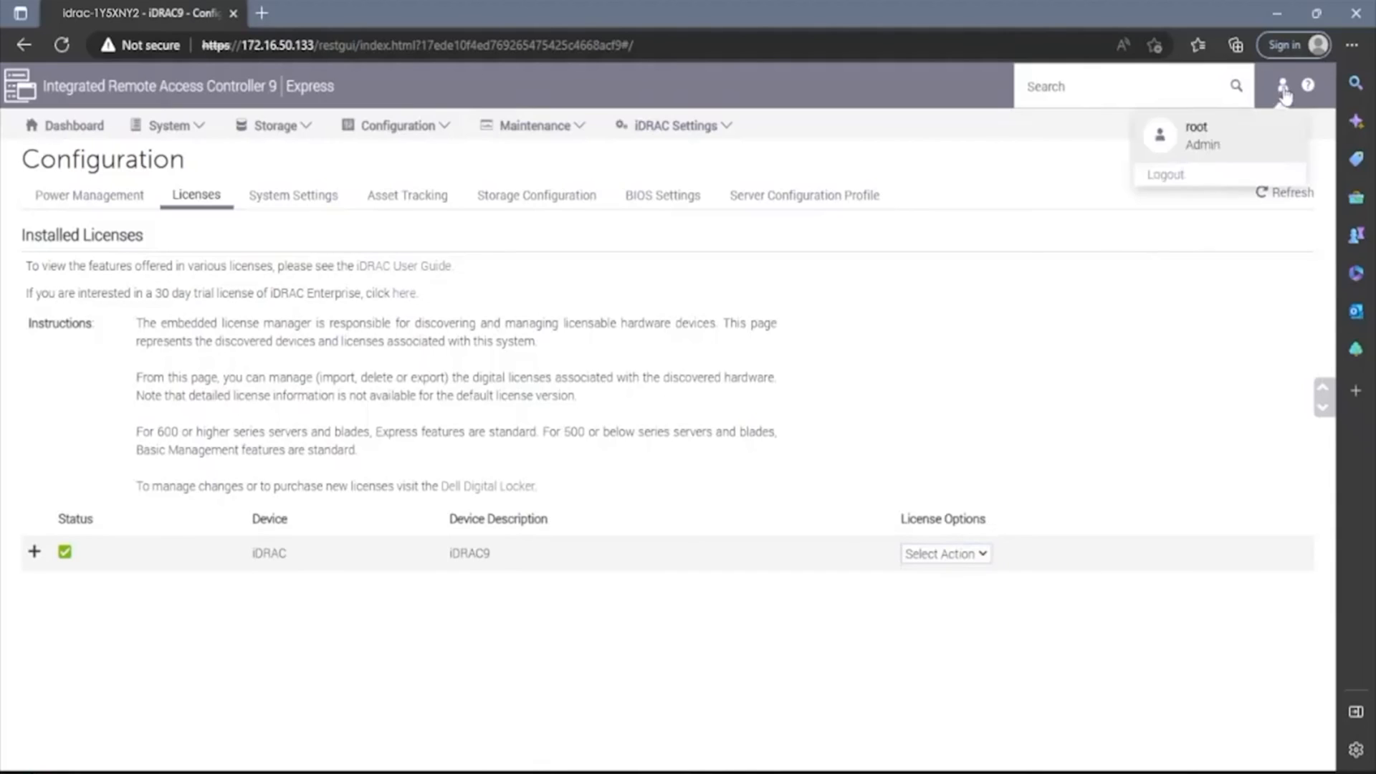
pyautogui.click(1174, 183)
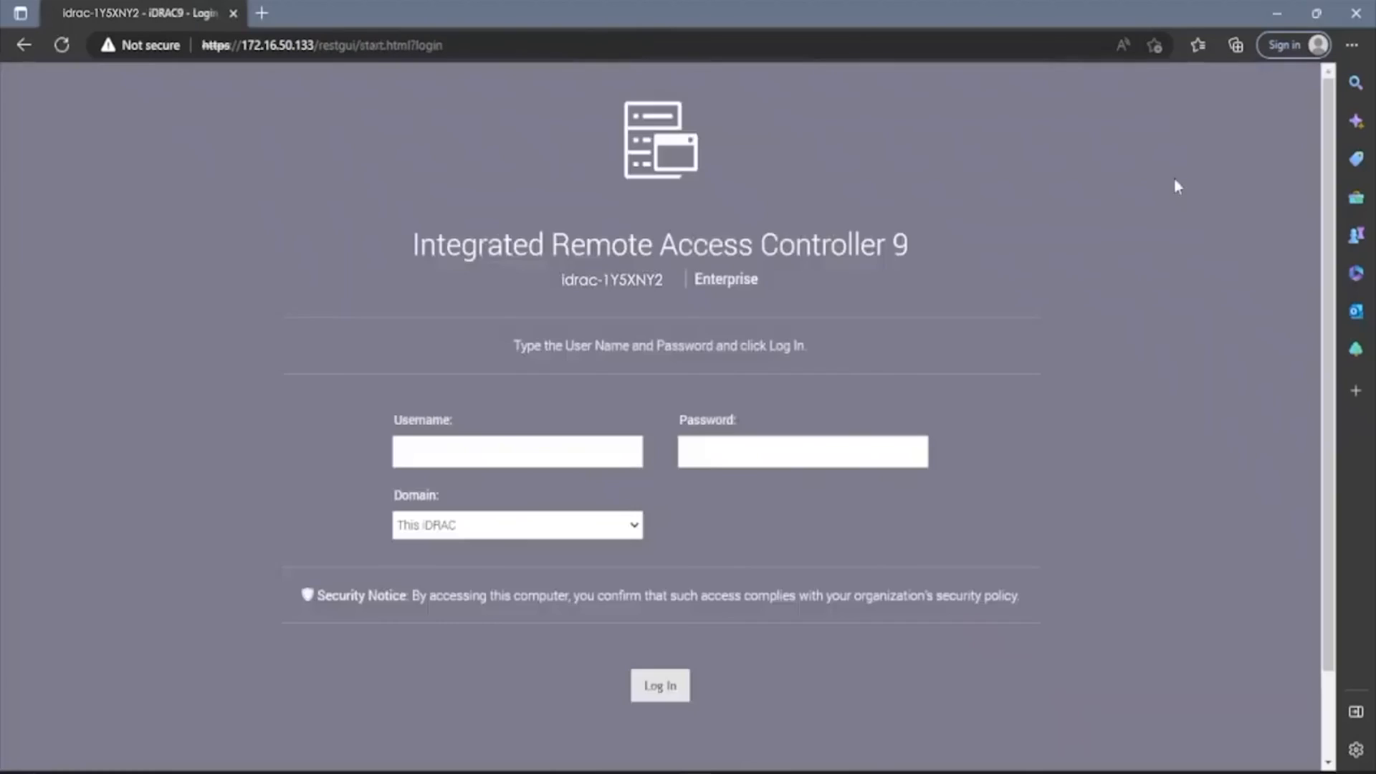
pyautogui.write('root')
pyautogui.press('Tab')
pyautogui.write('calvin')
pyautogui.press('Return')
# Keep the default password, continue to the Dashboard, and confirm the license reads Enterprise
pyautogui.click(373, 522)
pyautogui.click(633, 708)
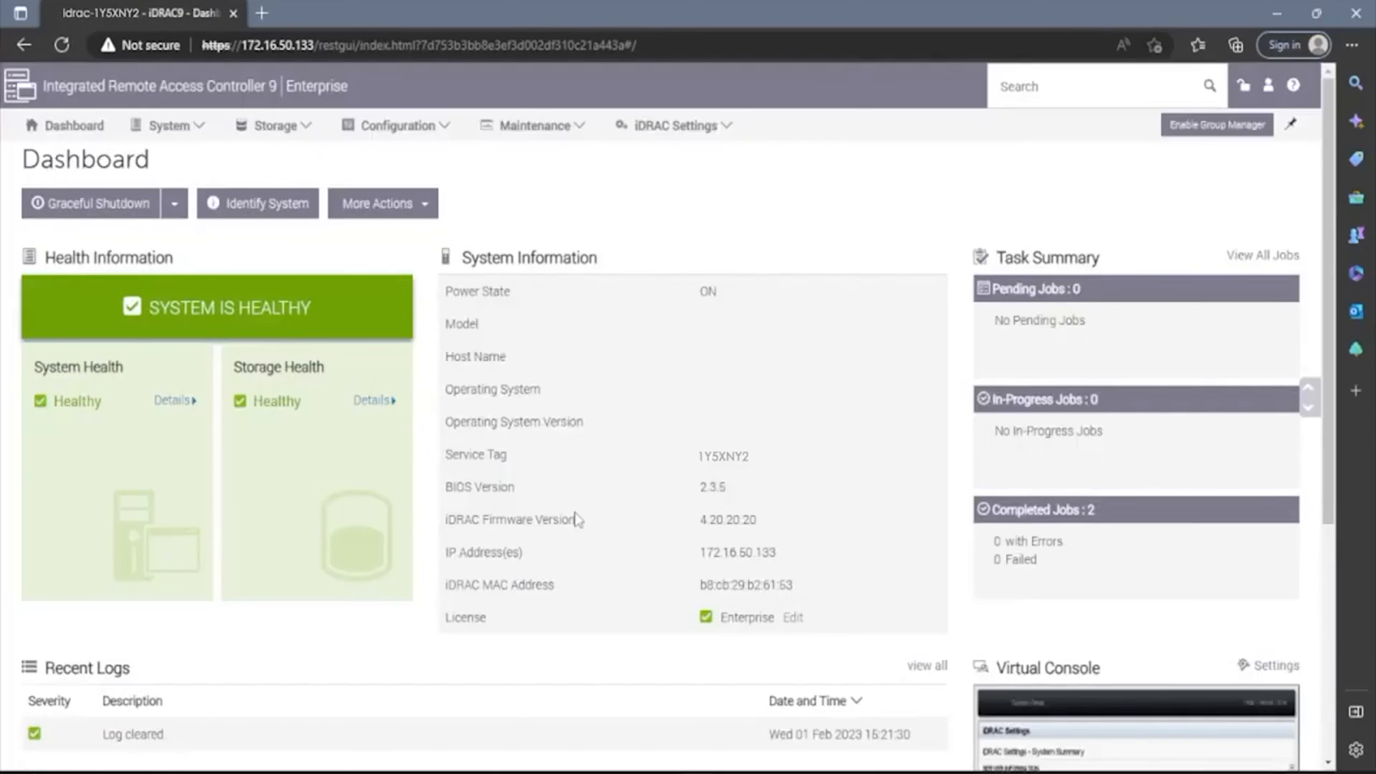
pyautogui.doubleClick(718, 623)
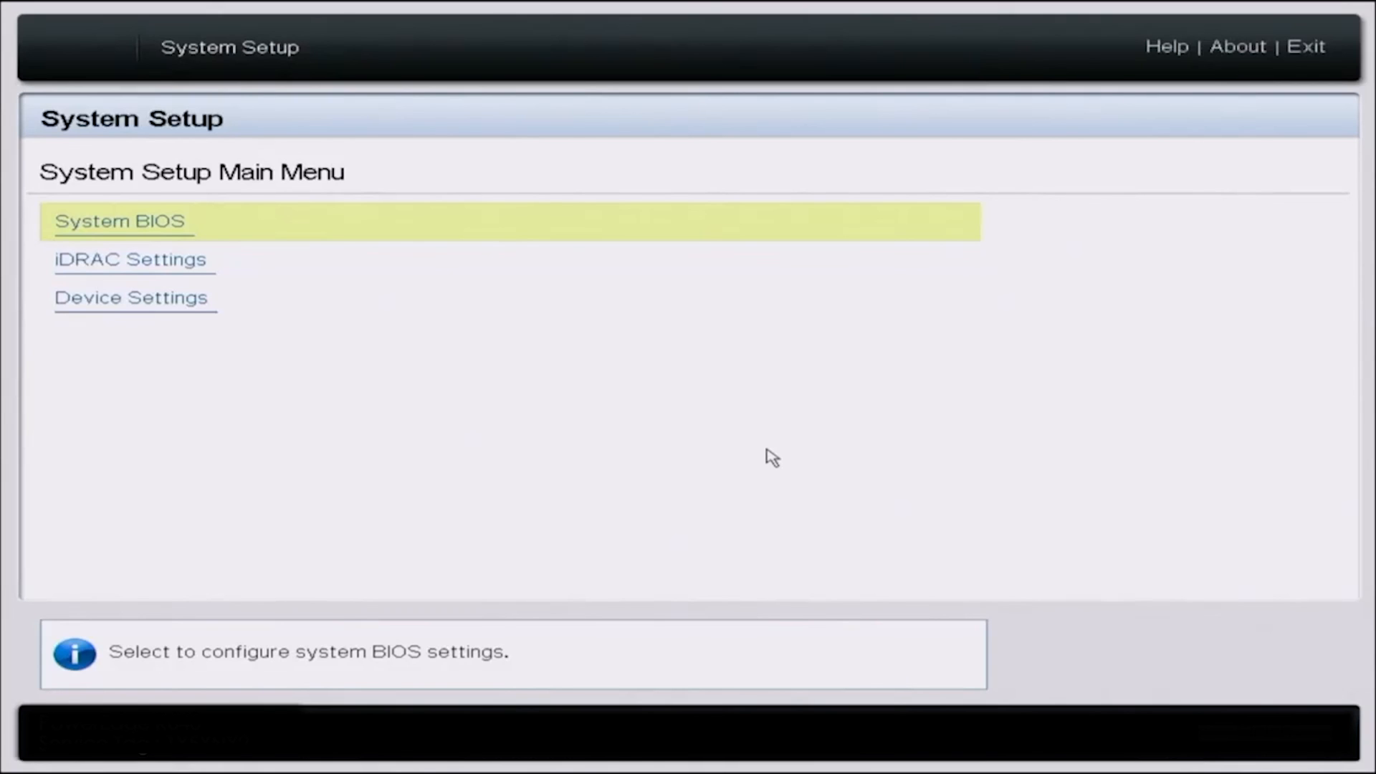
# Open iDRAC Settings > System Summary, showing the iDRAC License as Enterprise
pyautogui.press('Down')
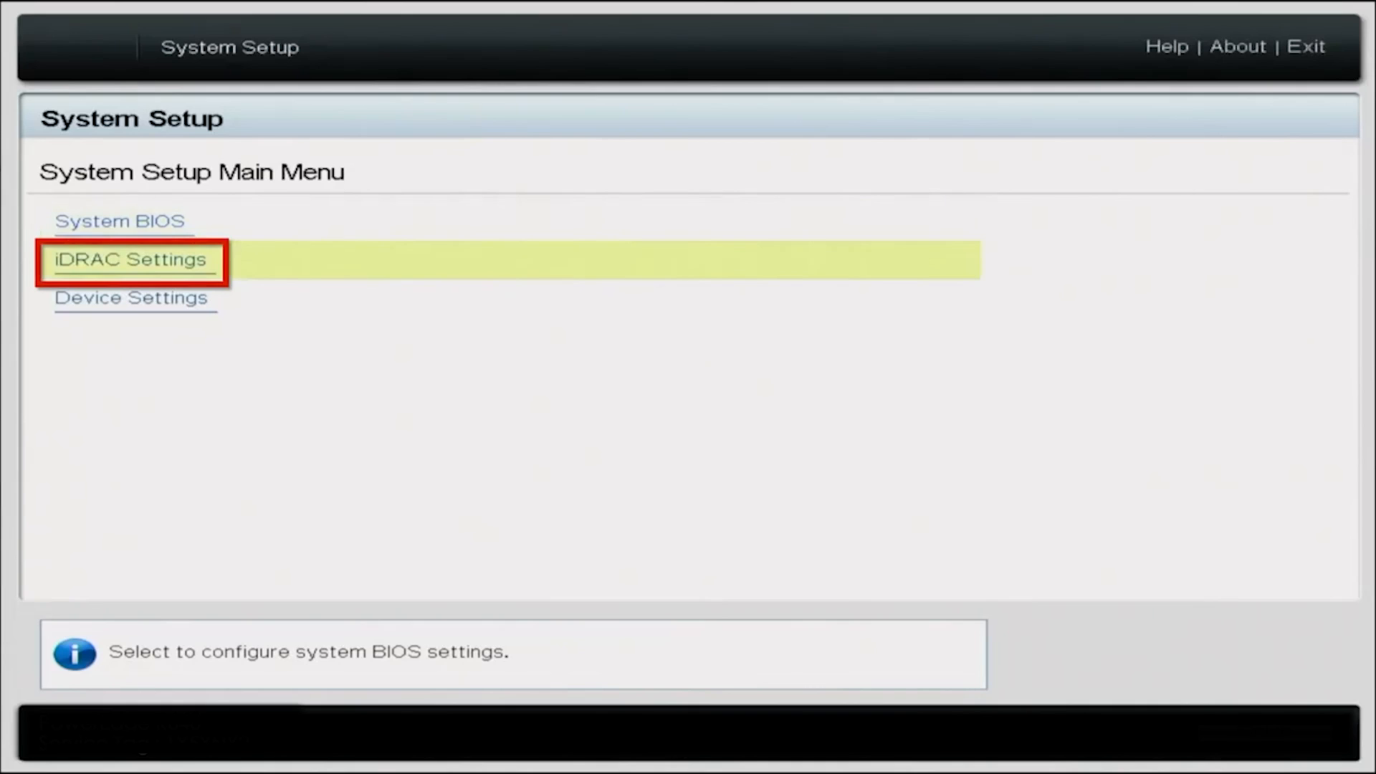
pyautogui.press('Return')
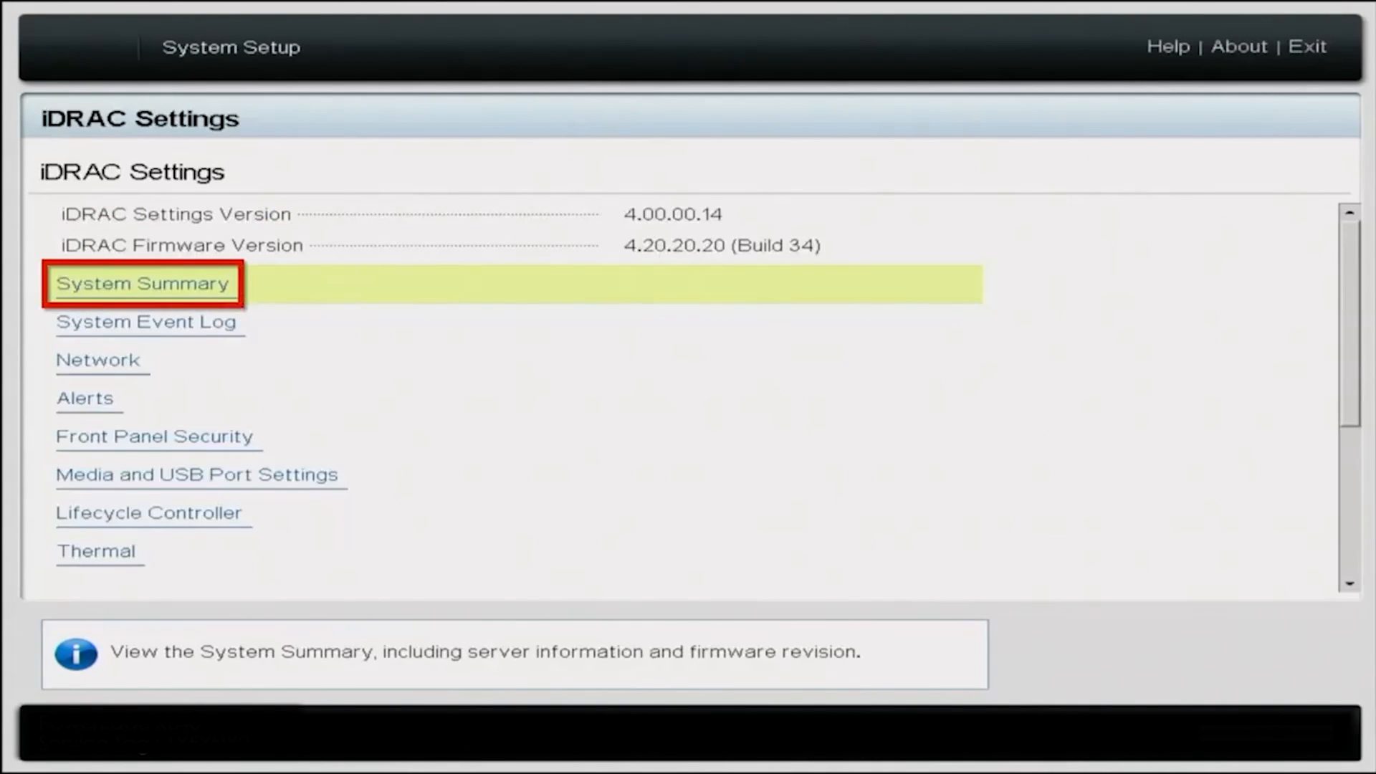
pyautogui.press('Return')
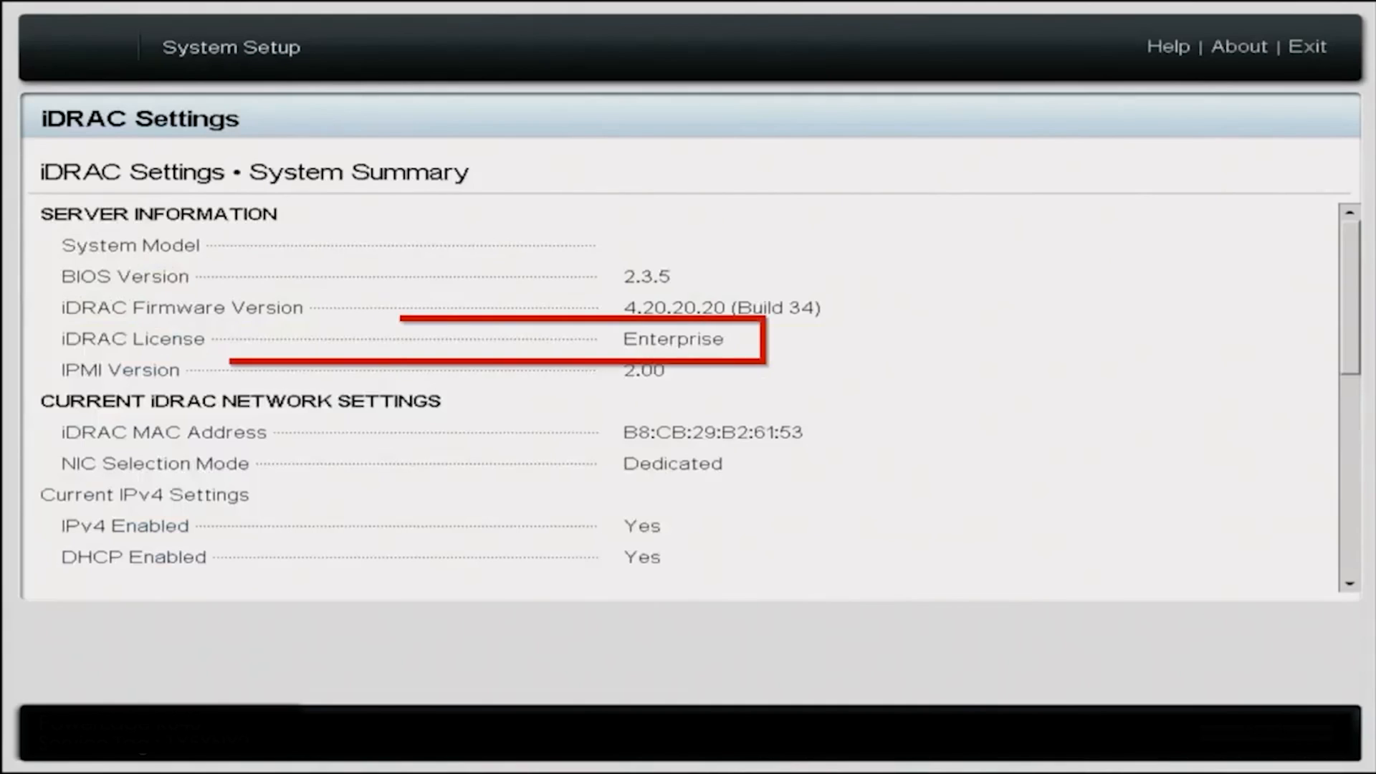